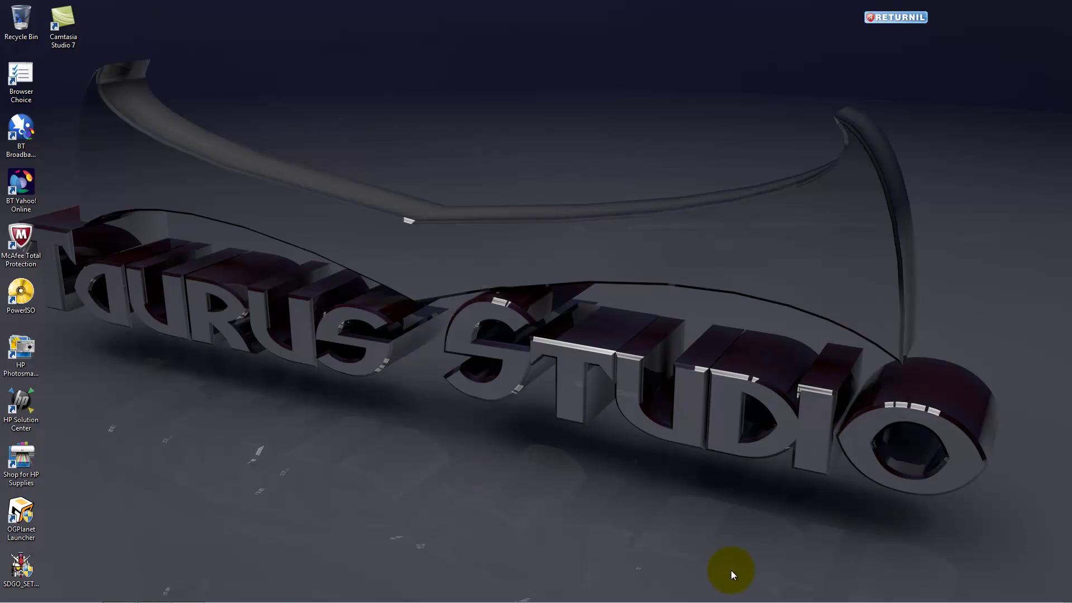
Switch to CINEMA 4D and maximise the Top view to fill the viewport
mouse_move(125, 599)
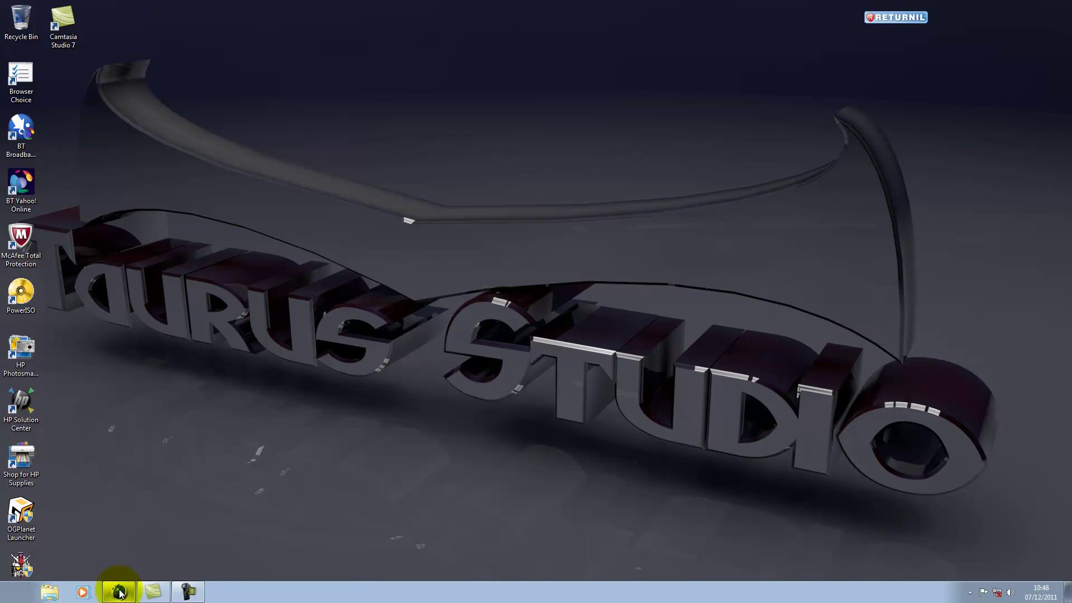
click(120, 593)
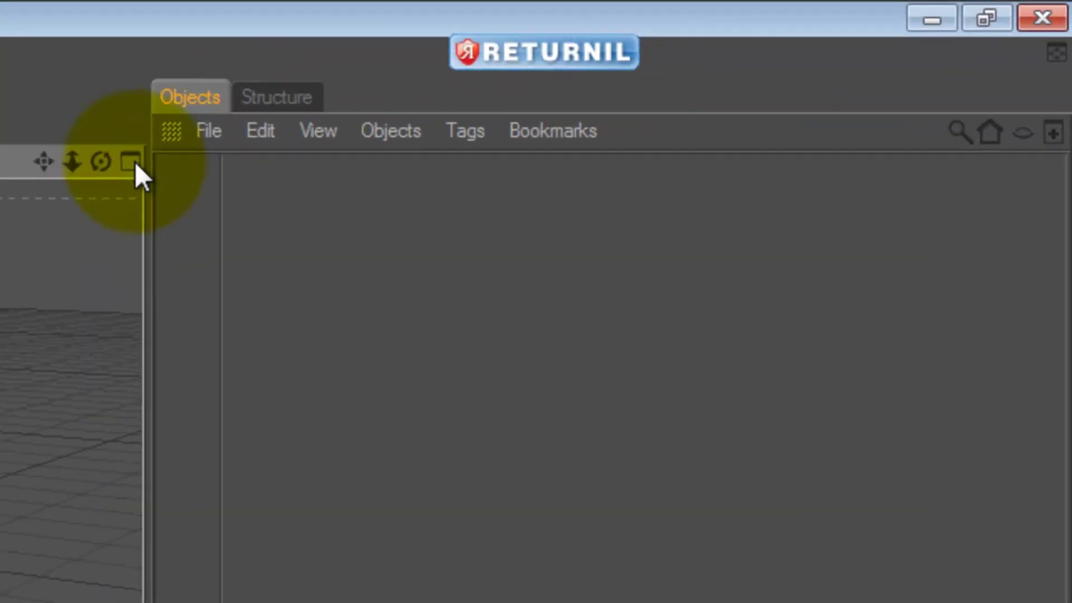
click(758, 54)
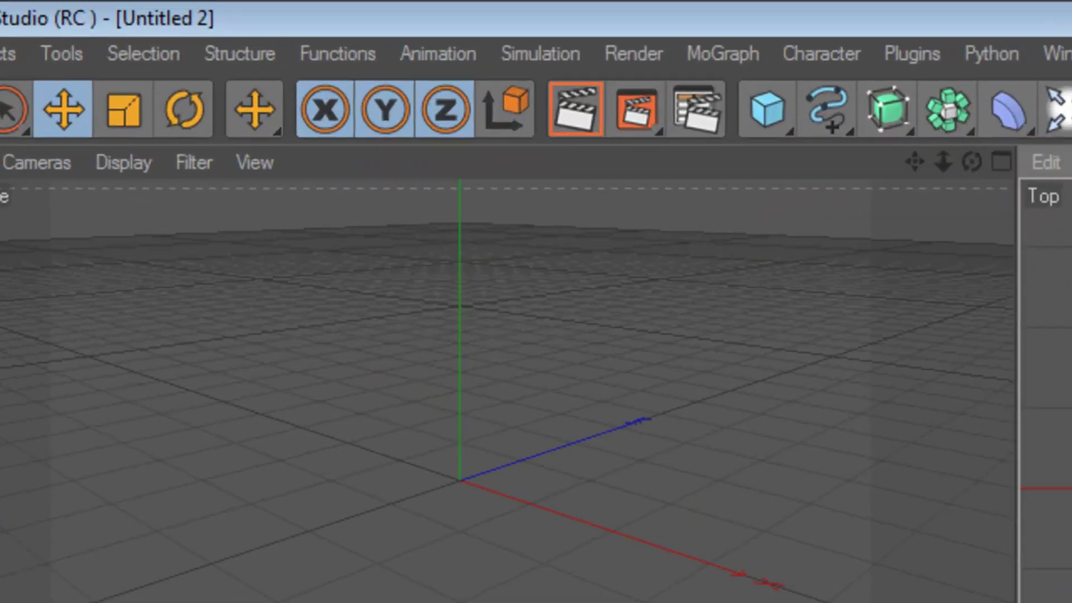
click(759, 53)
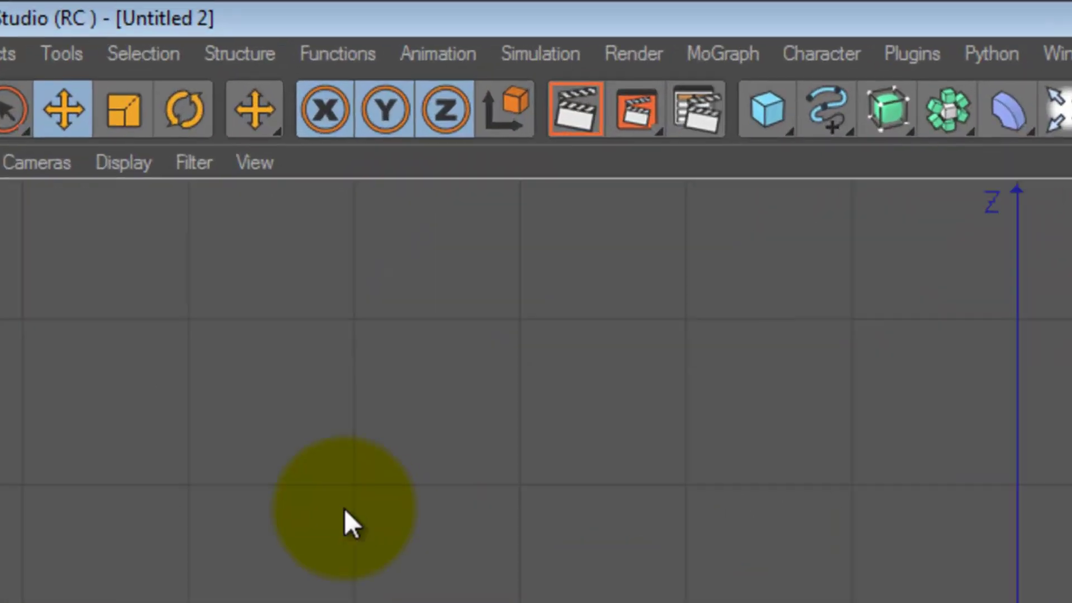
Add an empty Polygon object to the scene and switch to point editing mode
click(1, 53)
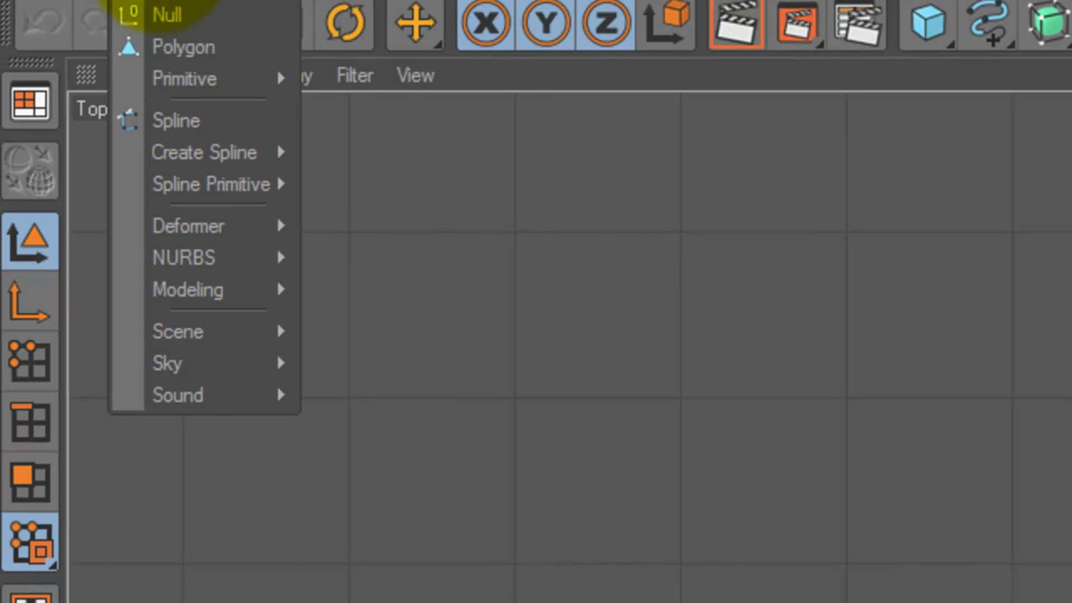
click(187, 28)
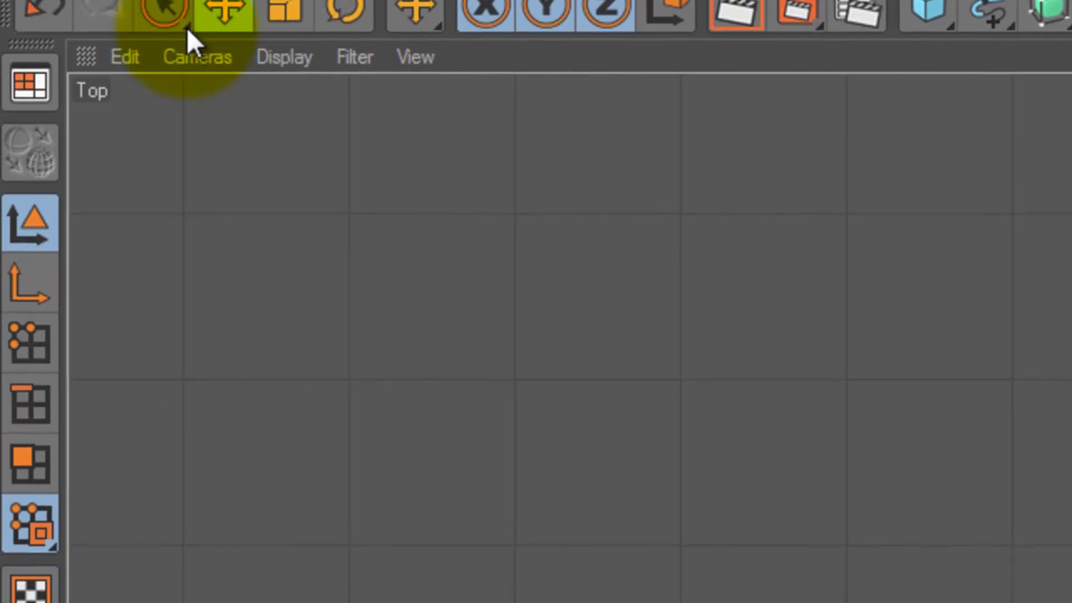
click(29, 335)
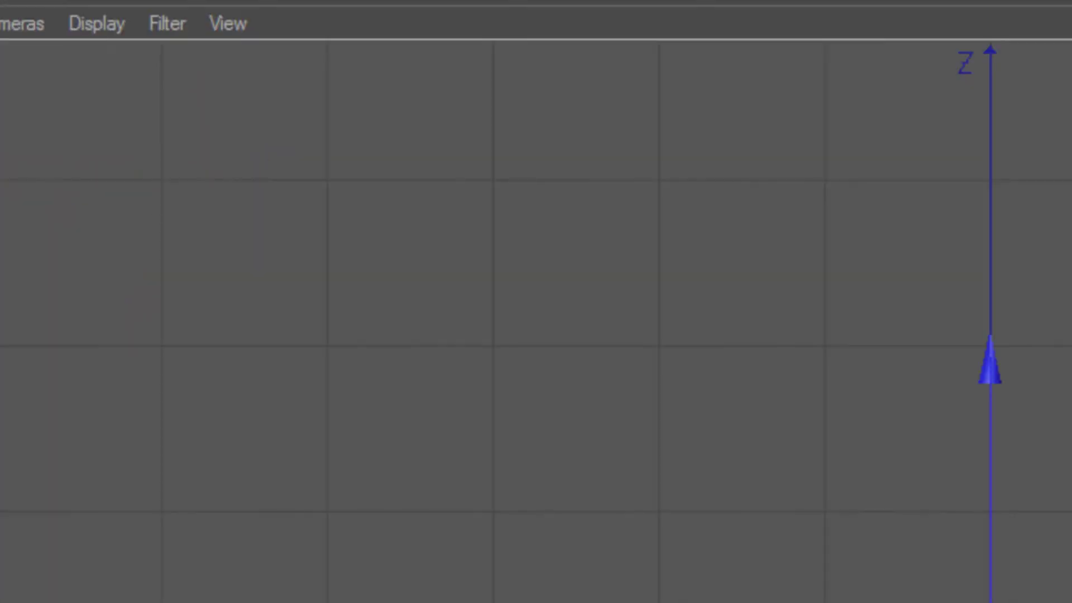
Start the Create Polygon tool and enable snapping in its snap settings
right_click(360, 264)
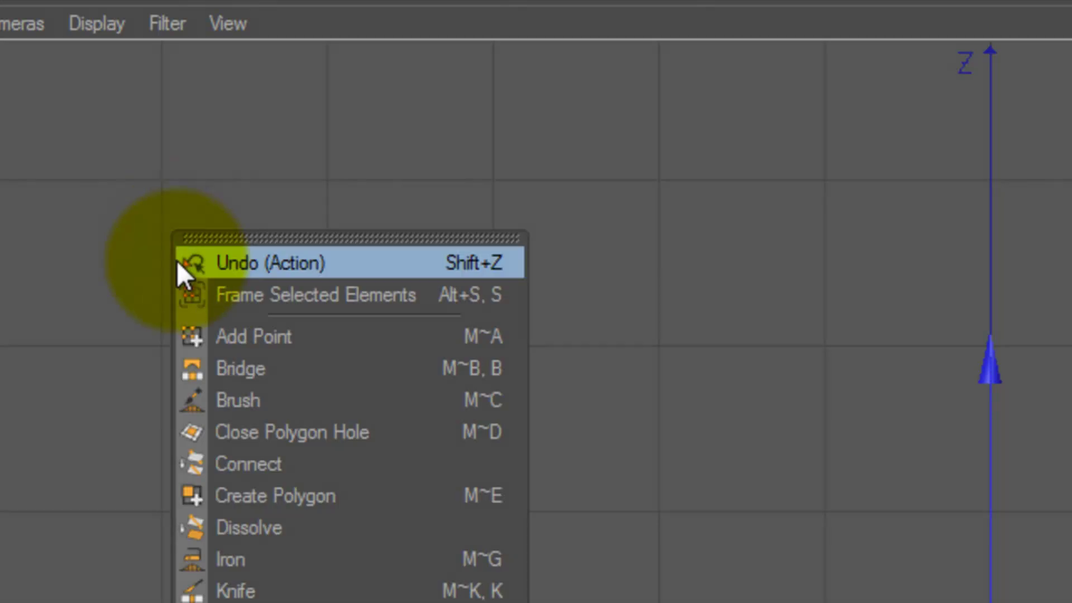
click(366, 495)
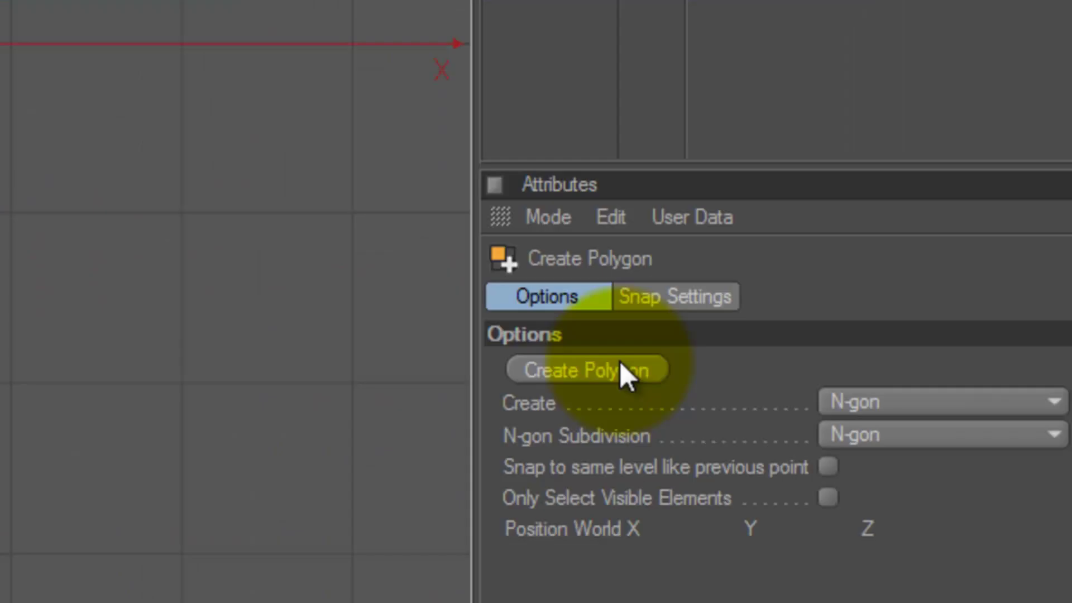
click(689, 298)
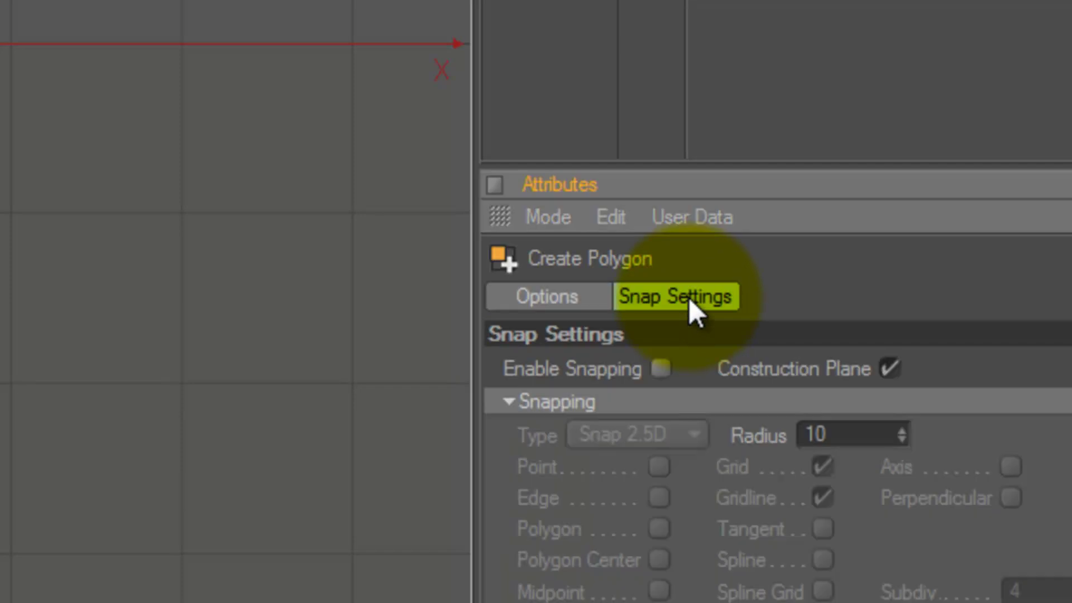
click(661, 369)
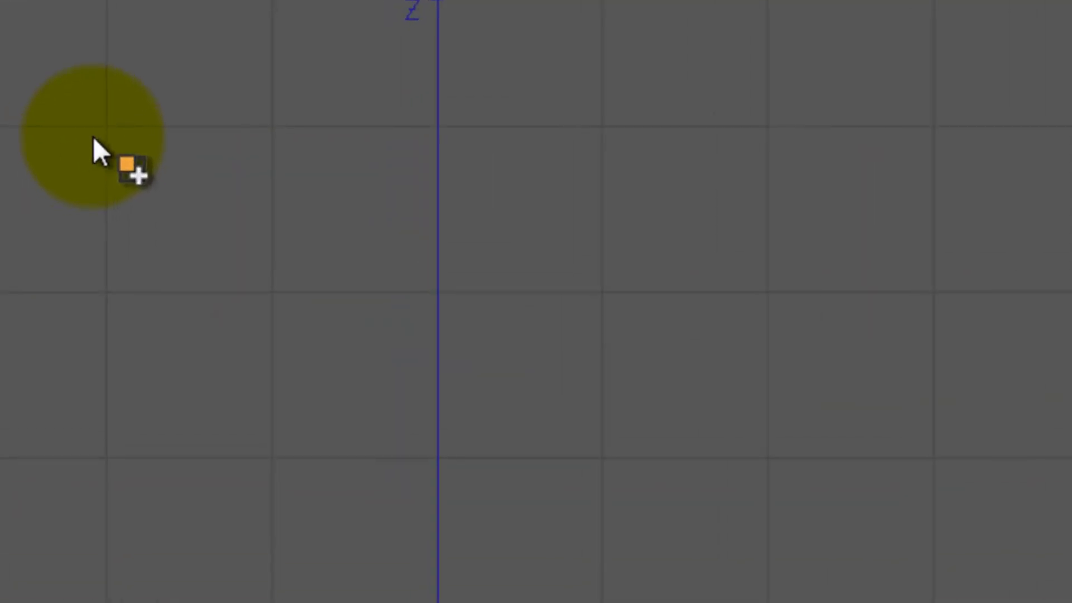
click(106, 107)
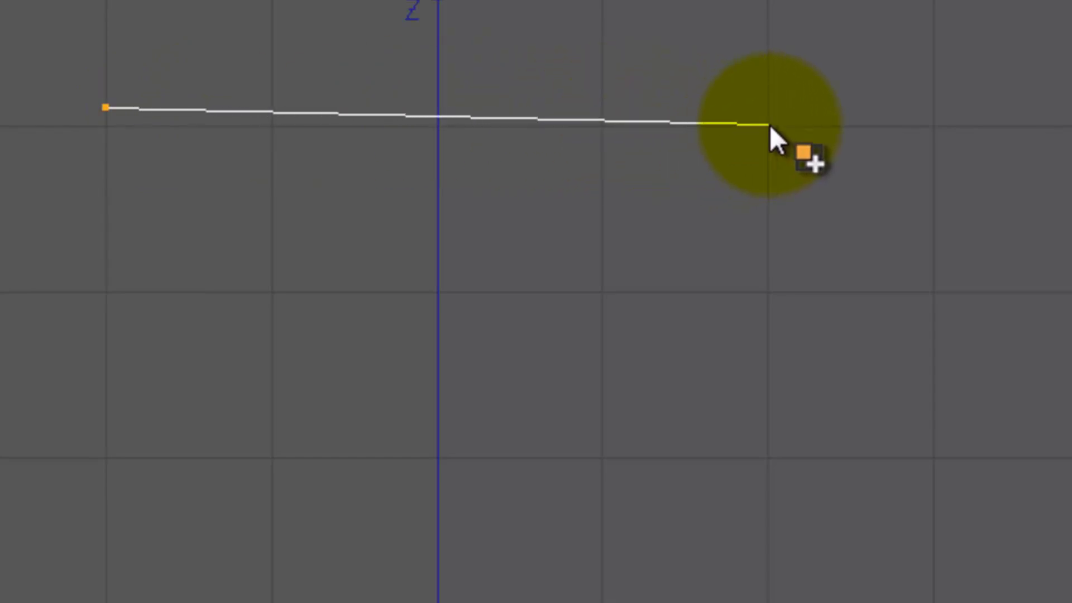
click(770, 125)
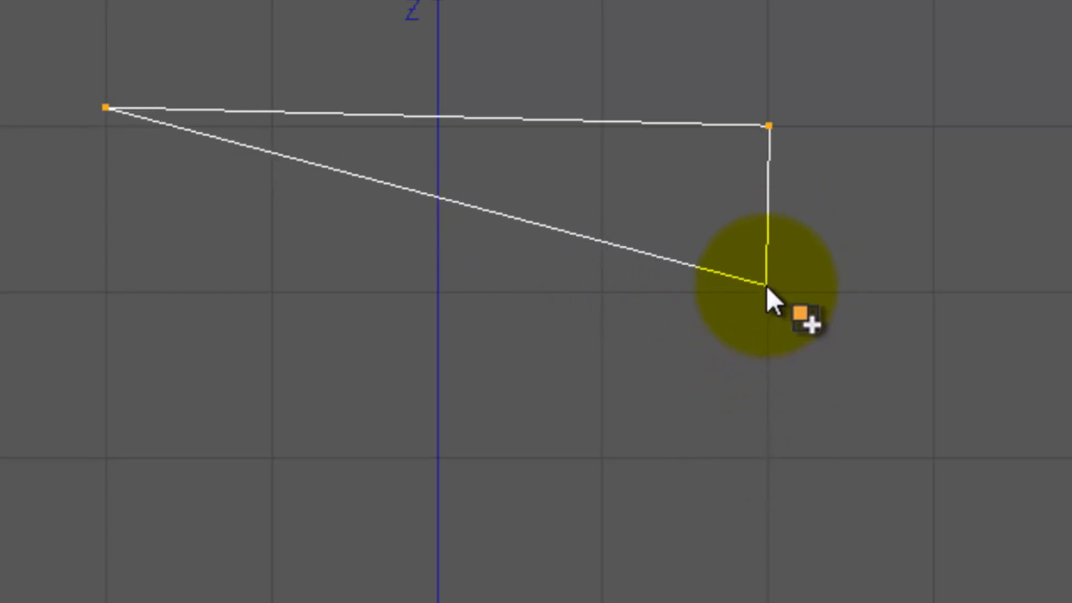
click(767, 287)
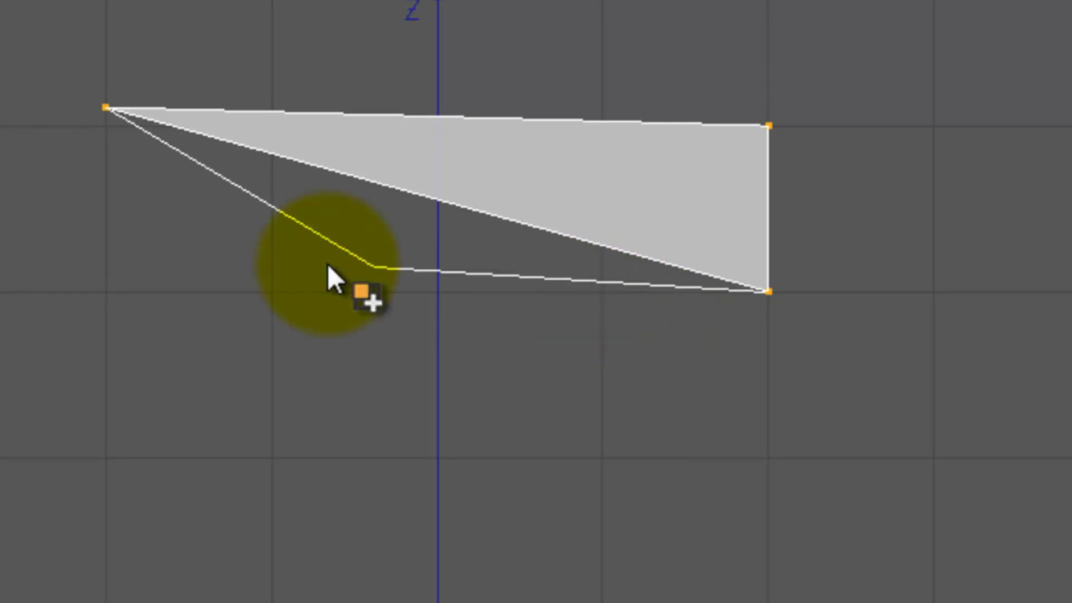
key(ctrl+z)
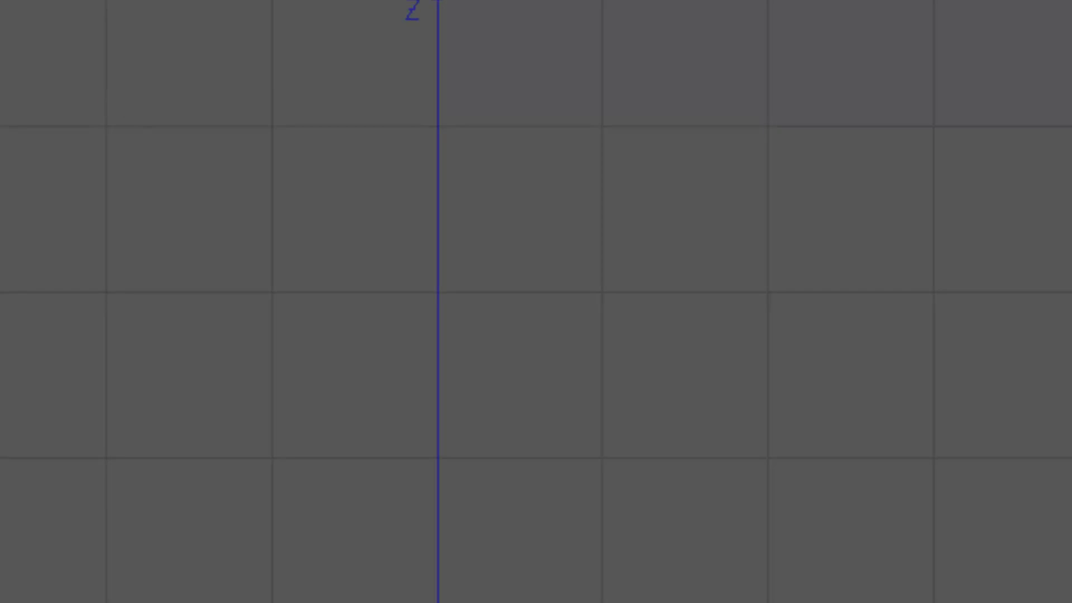
Draw a closed I-shaped polygon on the grid, four squares wide and six tall, with notches one square deep and two tall midway on both sides
click(105, 127)
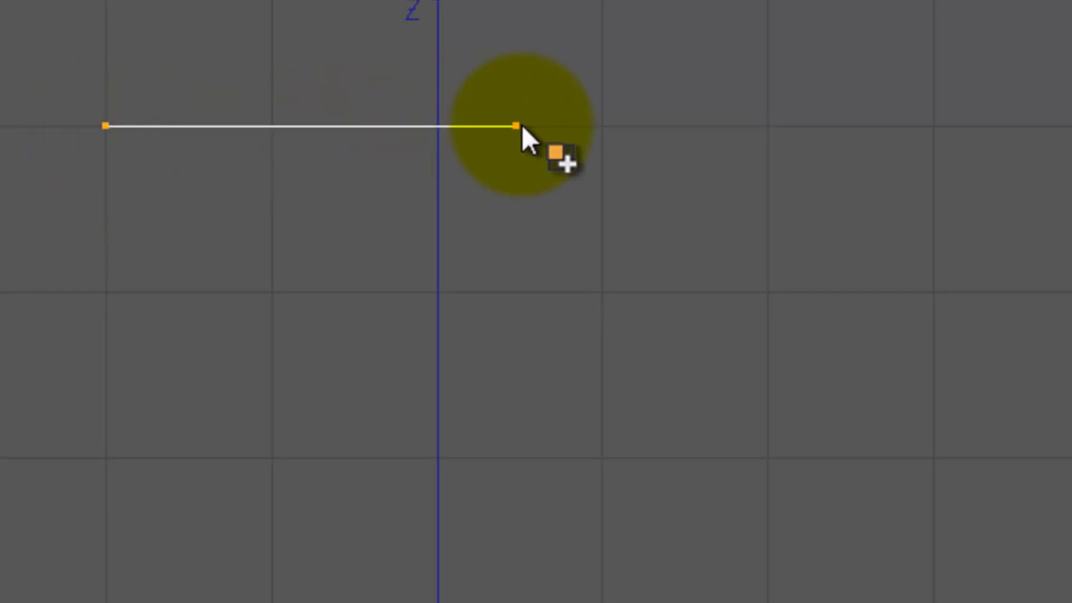
click(761, 139)
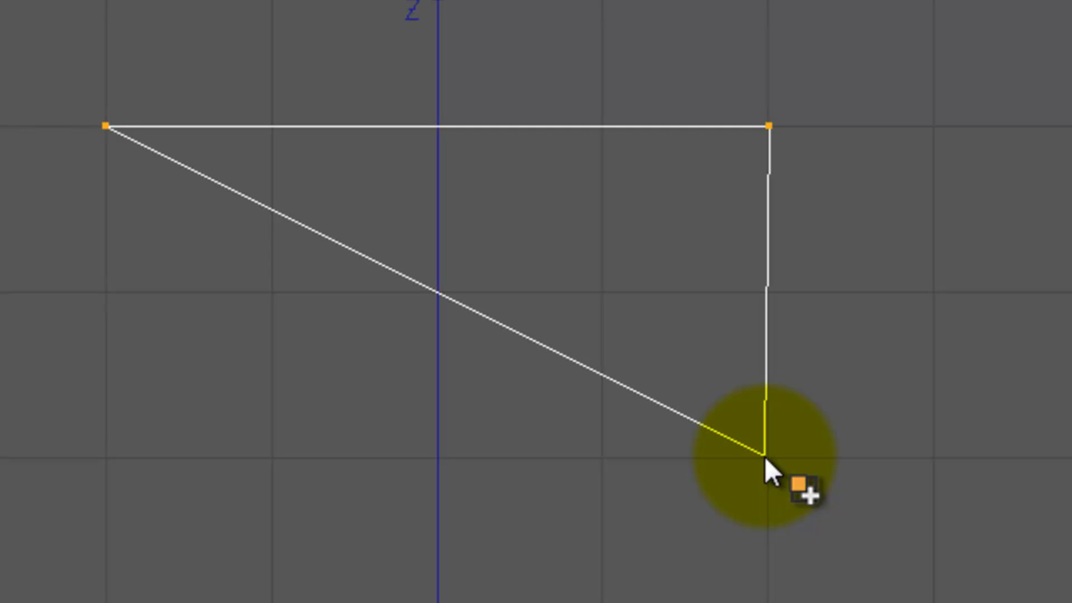
click(767, 457)
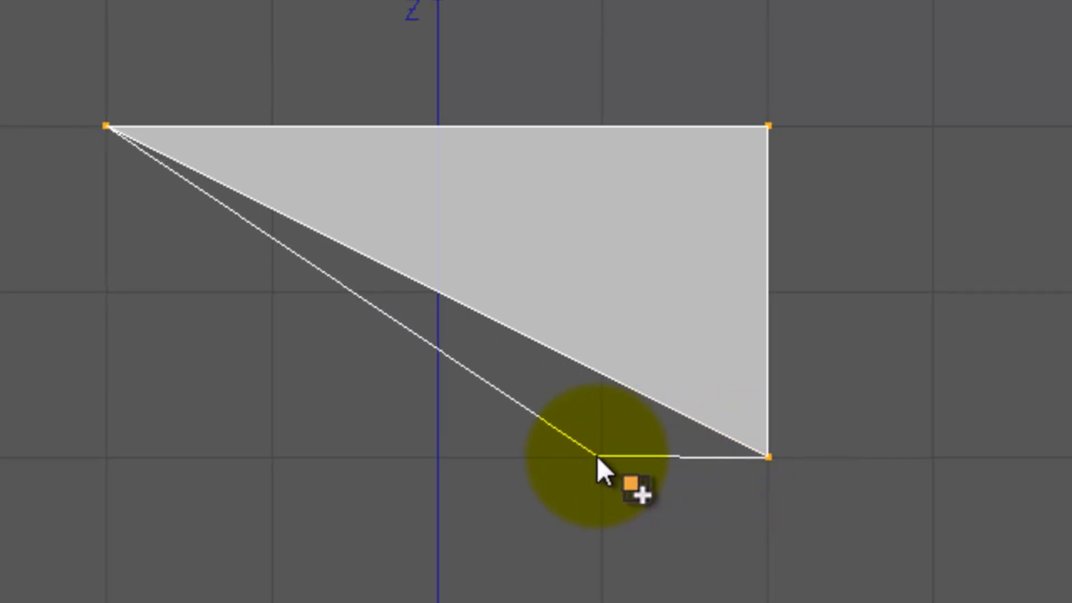
click(599, 457)
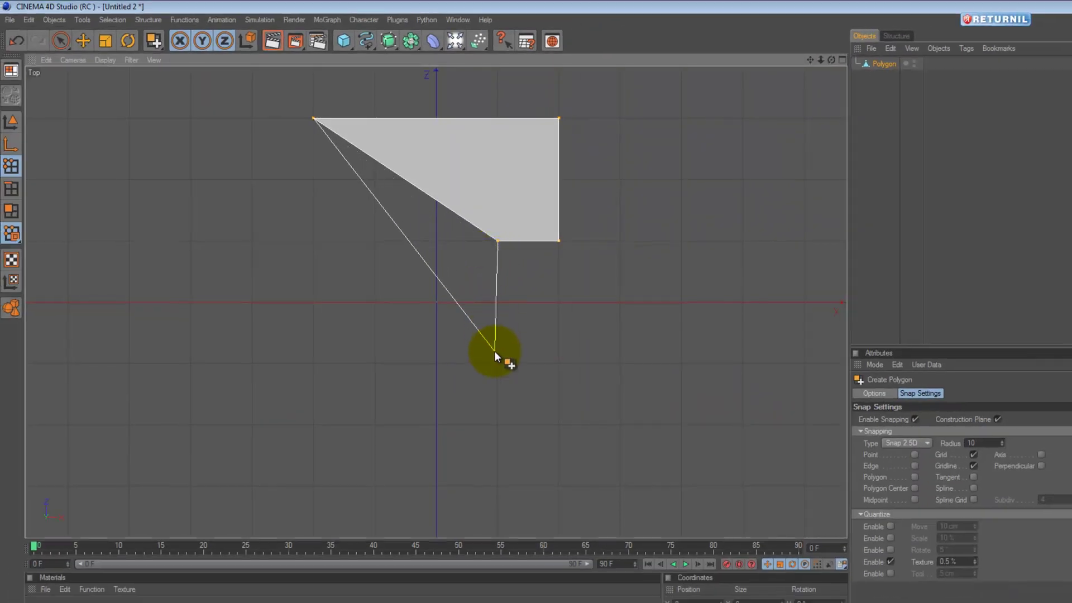
click(498, 363)
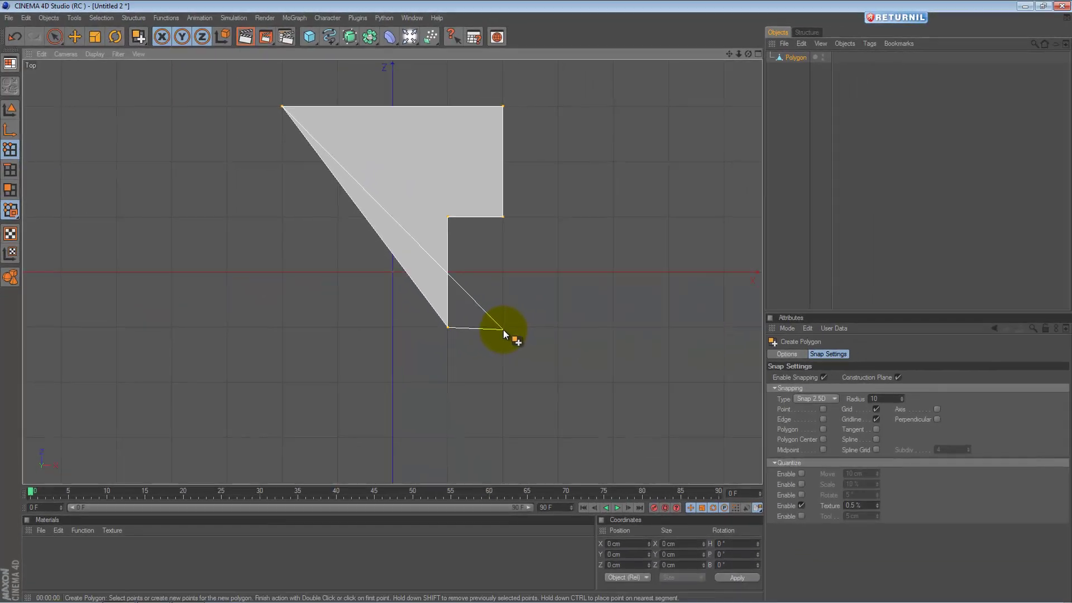
click(503, 328)
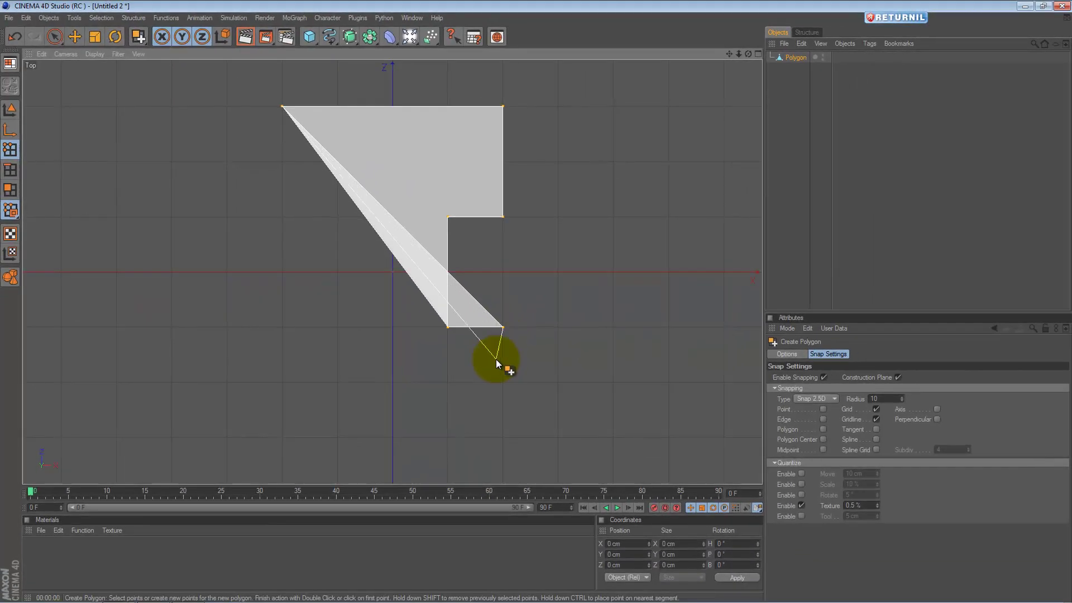
click(504, 439)
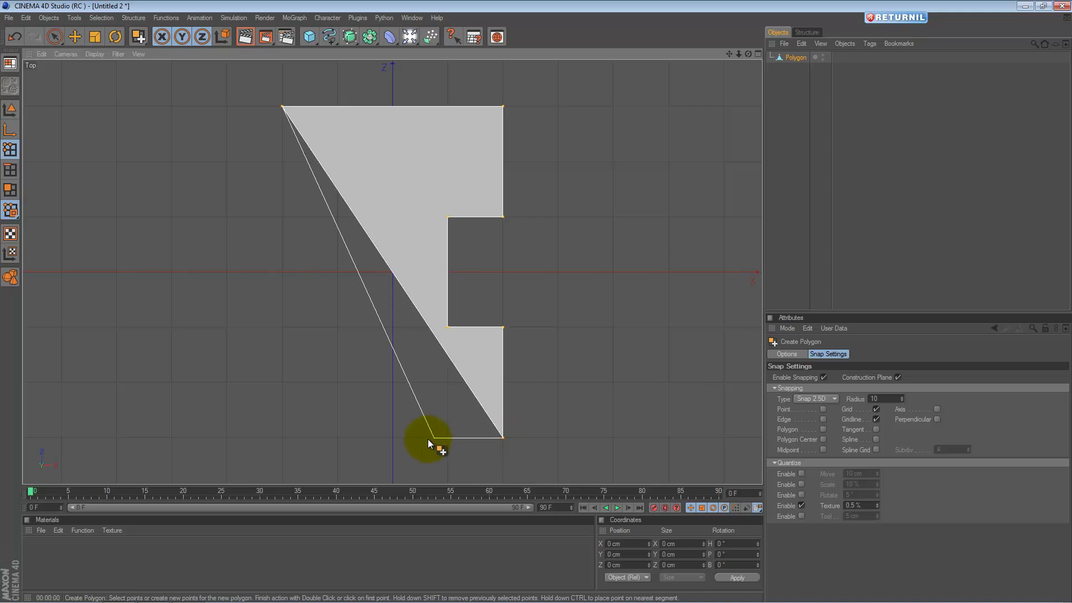
click(283, 439)
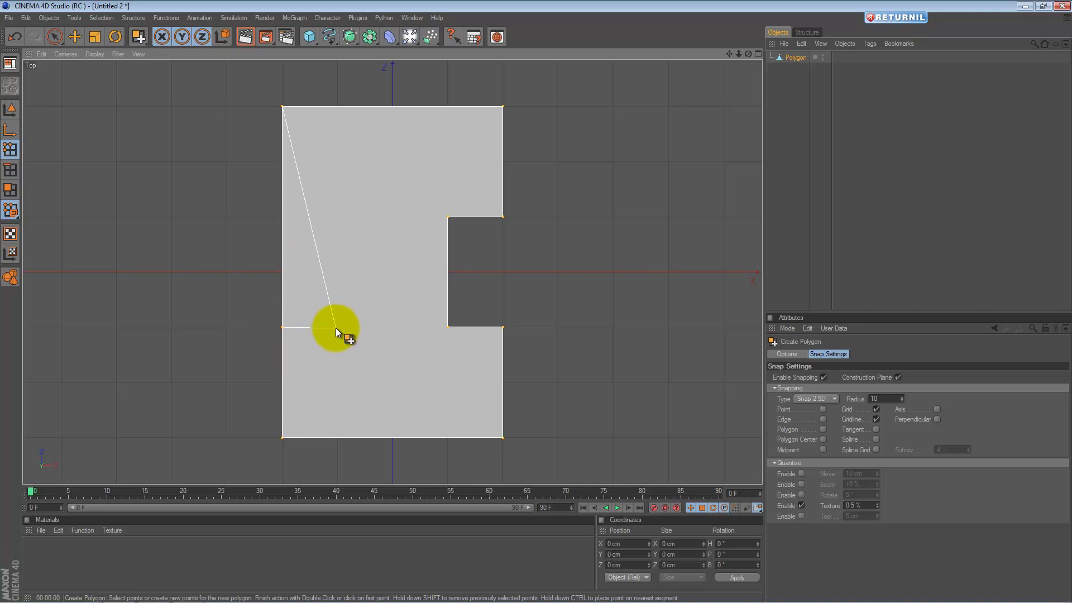
click(340, 328)
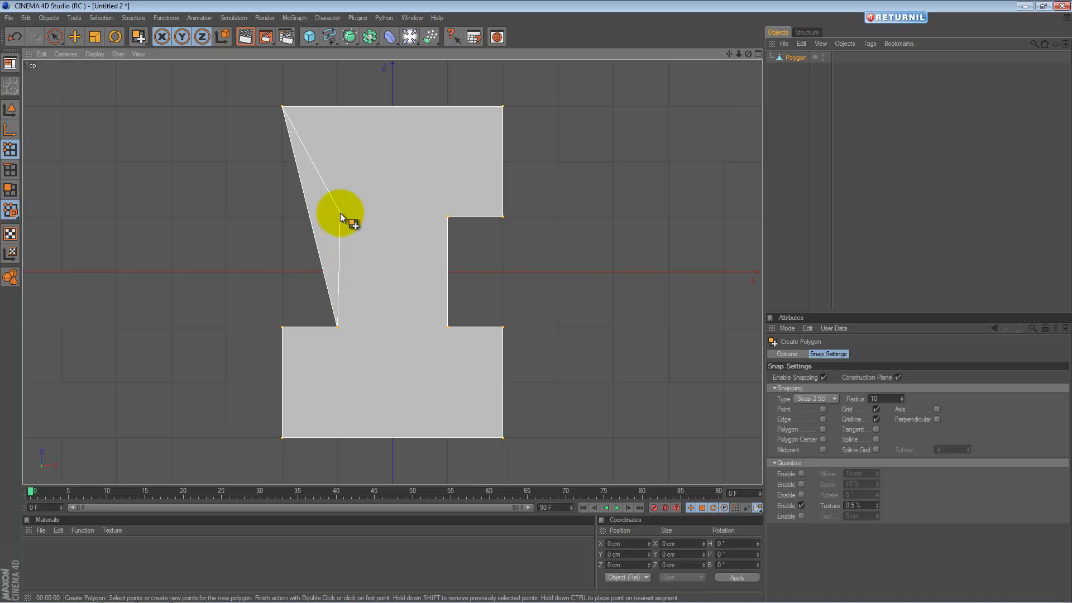
click(340, 217)
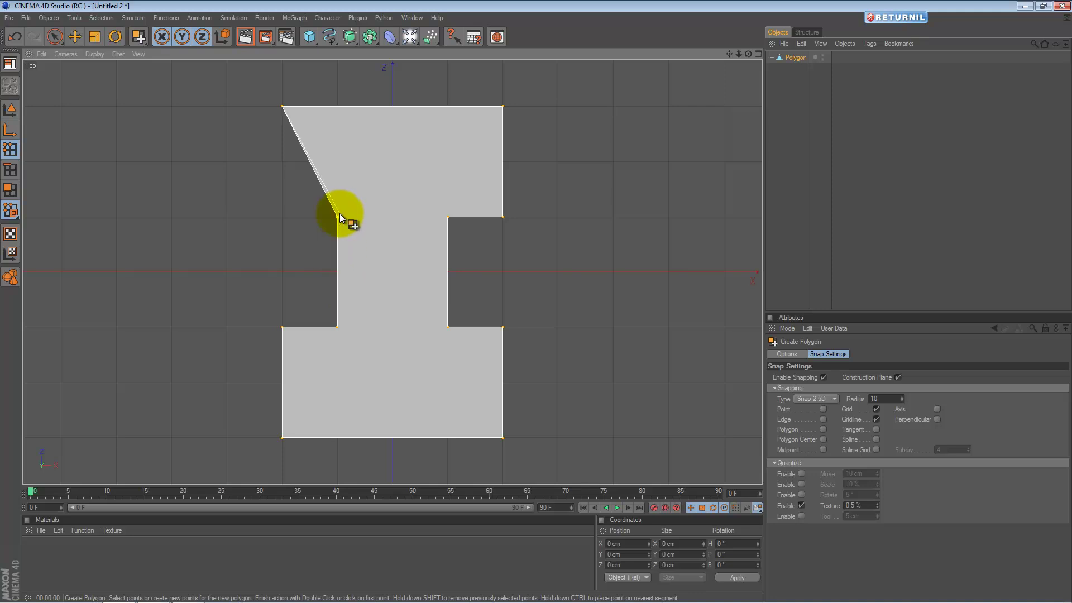
click(281, 216)
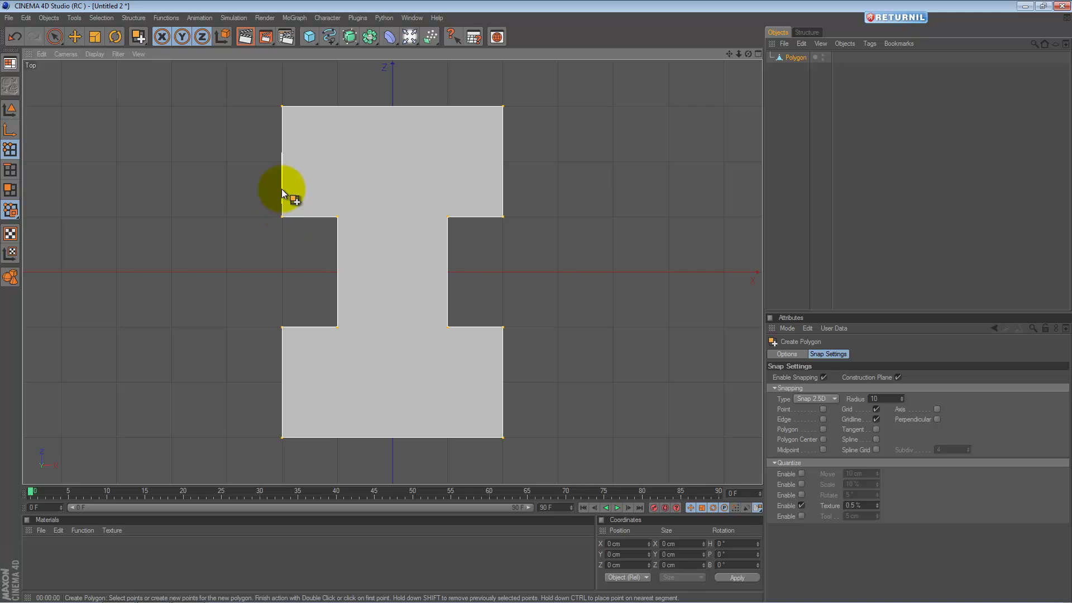
click(282, 106)
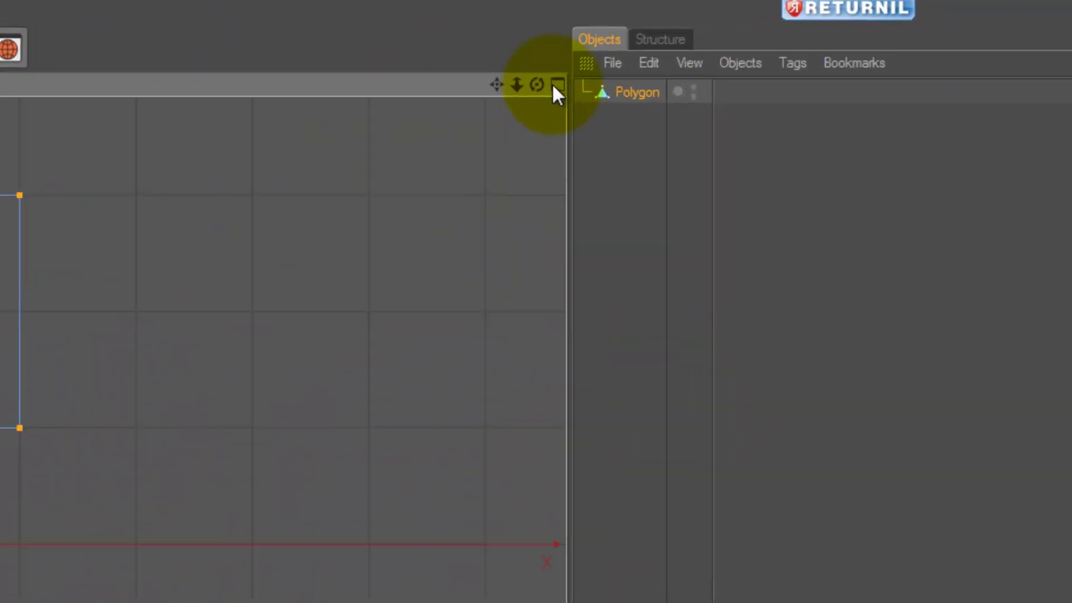
Leave the Top view and maximise the Perspective view on the I-shaped polygon
click(553, 87)
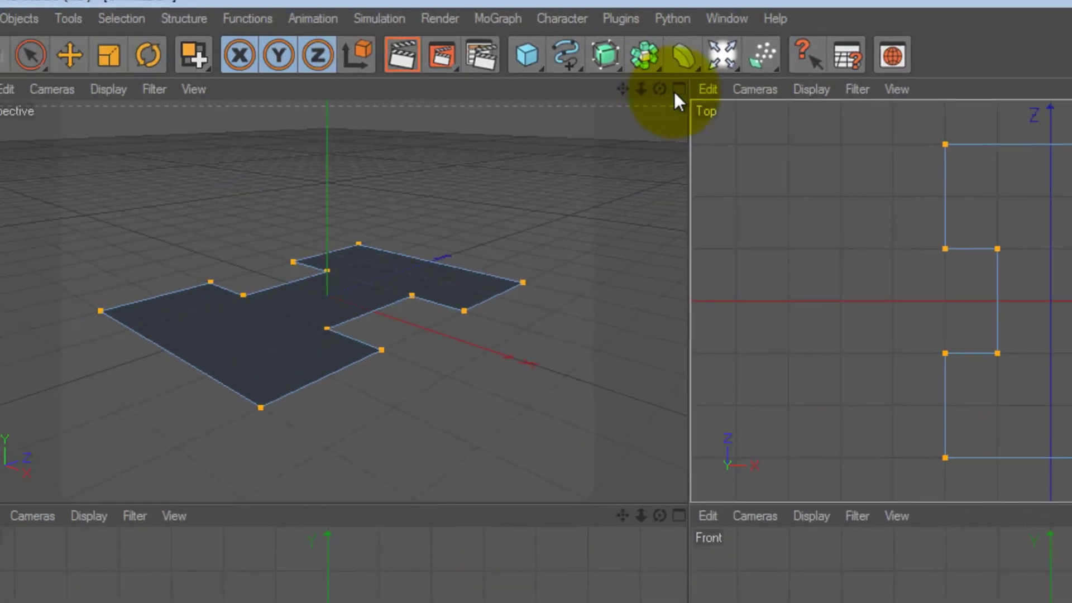
click(675, 92)
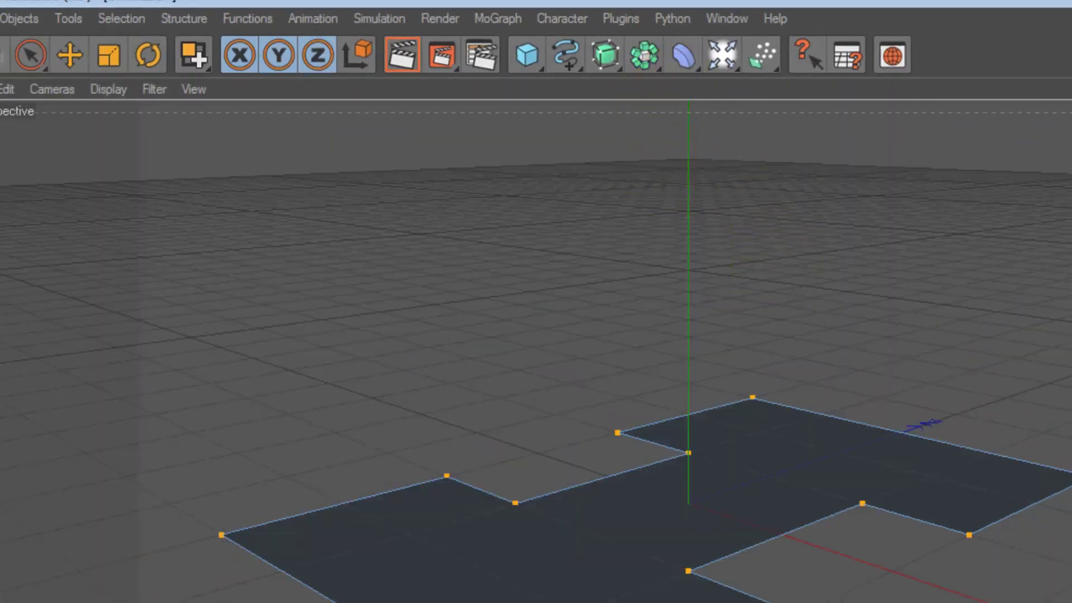
scroll(970, 574, up, 5)
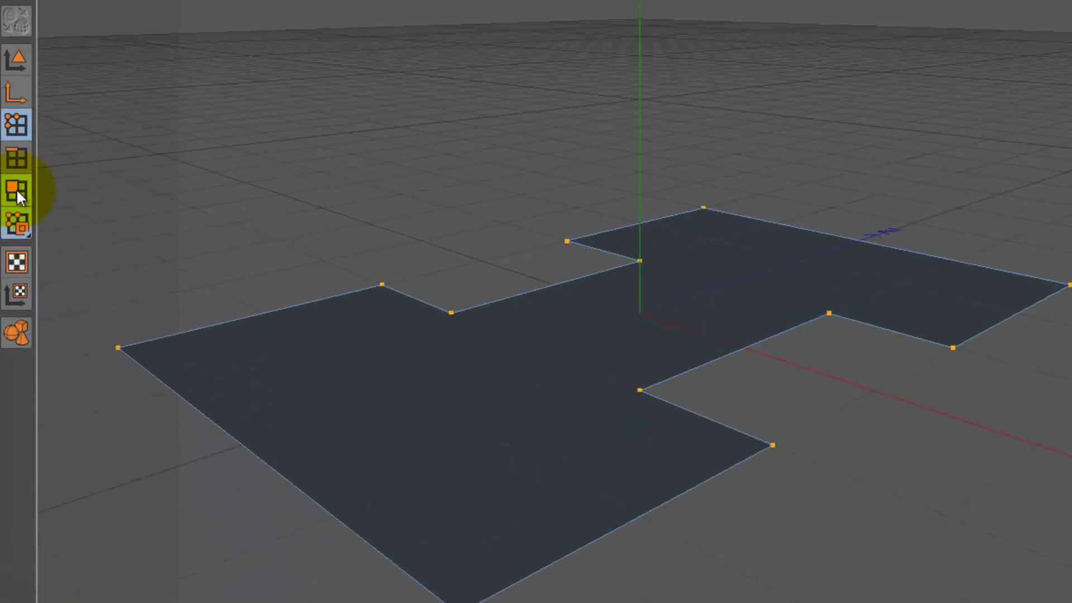
Select the I-shaped face in polygon mode with Live Selection and split the N-gon into triangles and quads
click(12, 191)
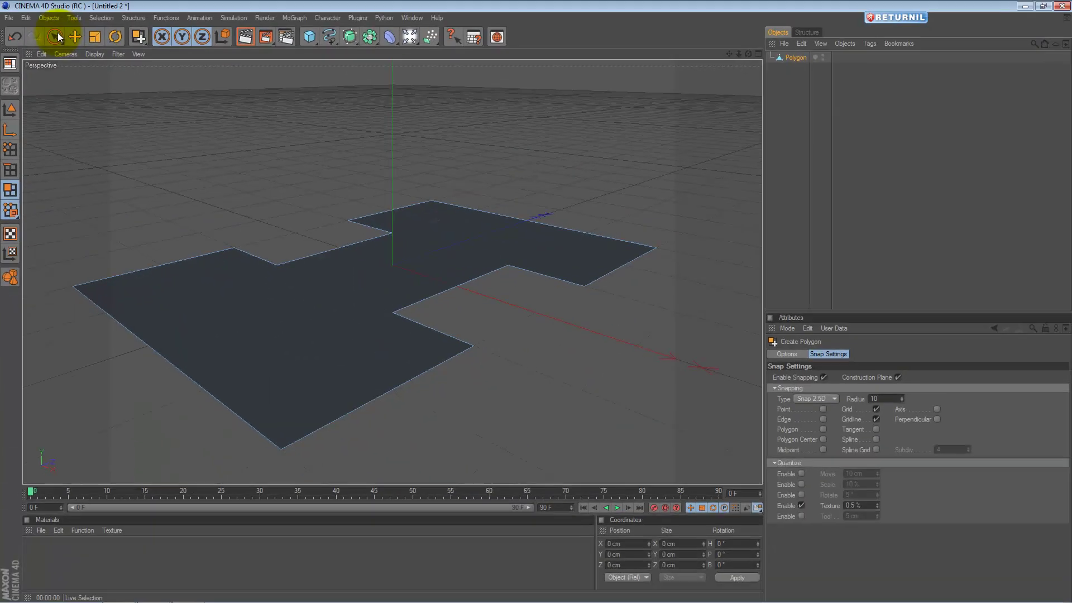
click(58, 32)
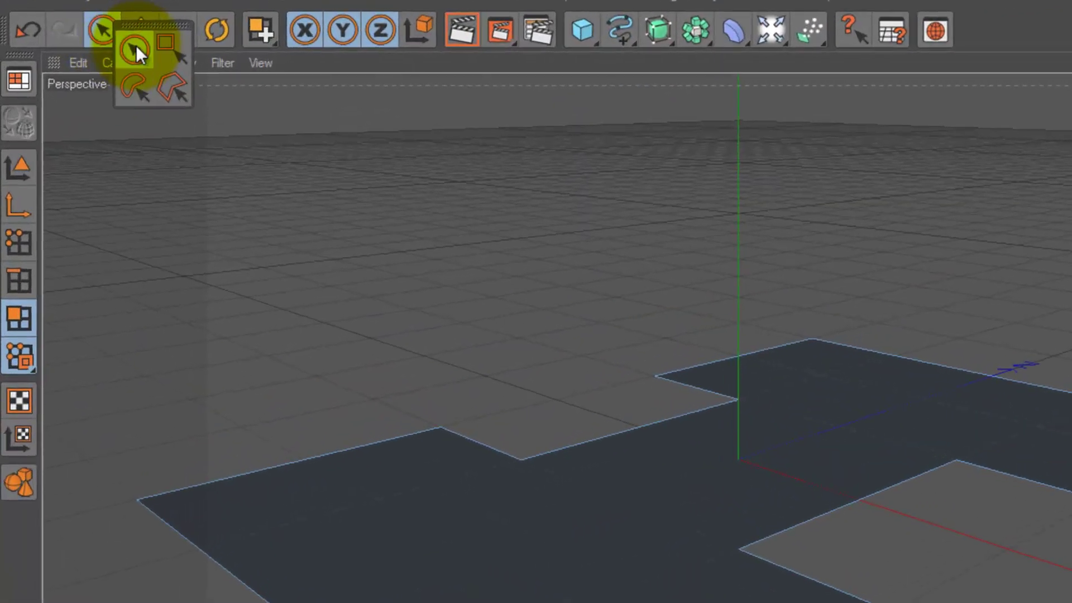
click(103, 47)
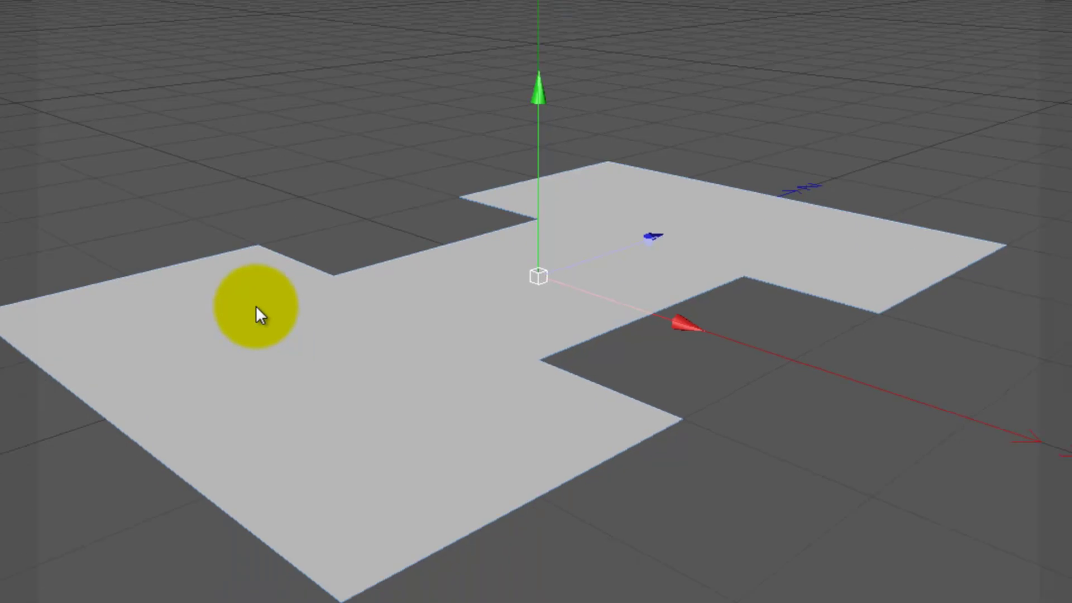
right_click(421, 481)
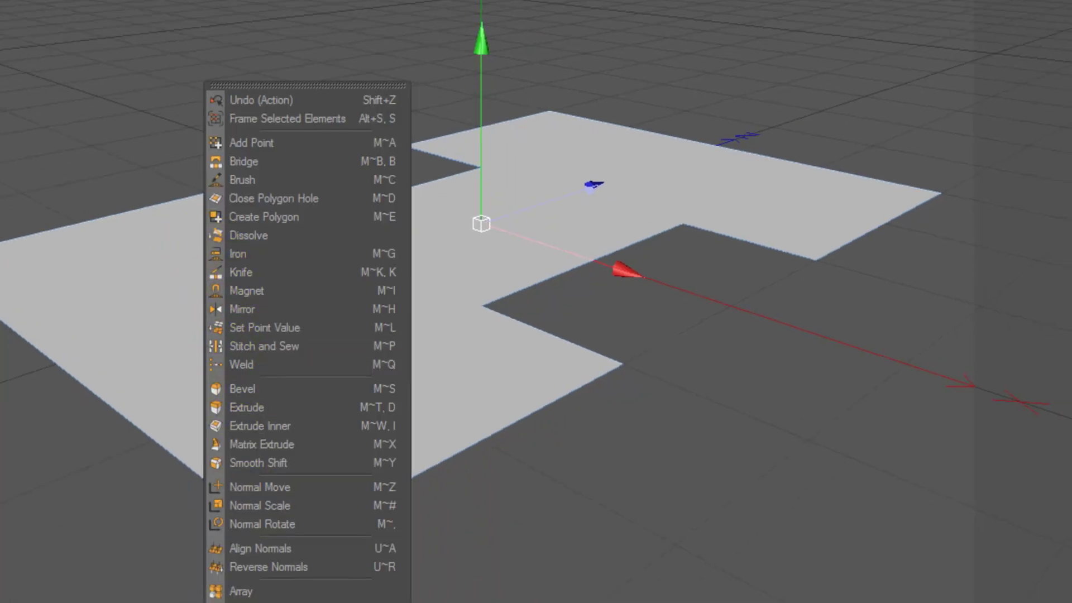
key(Escape)
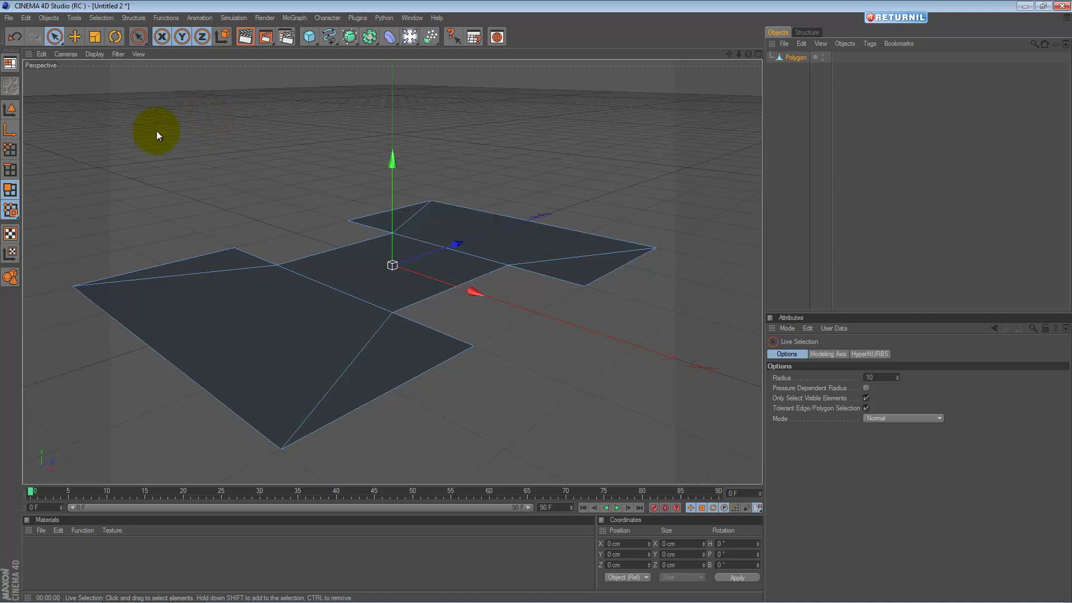
Extrude the whole I-shaped surface upward with an offset of 145 cm
right_click(222, 127)
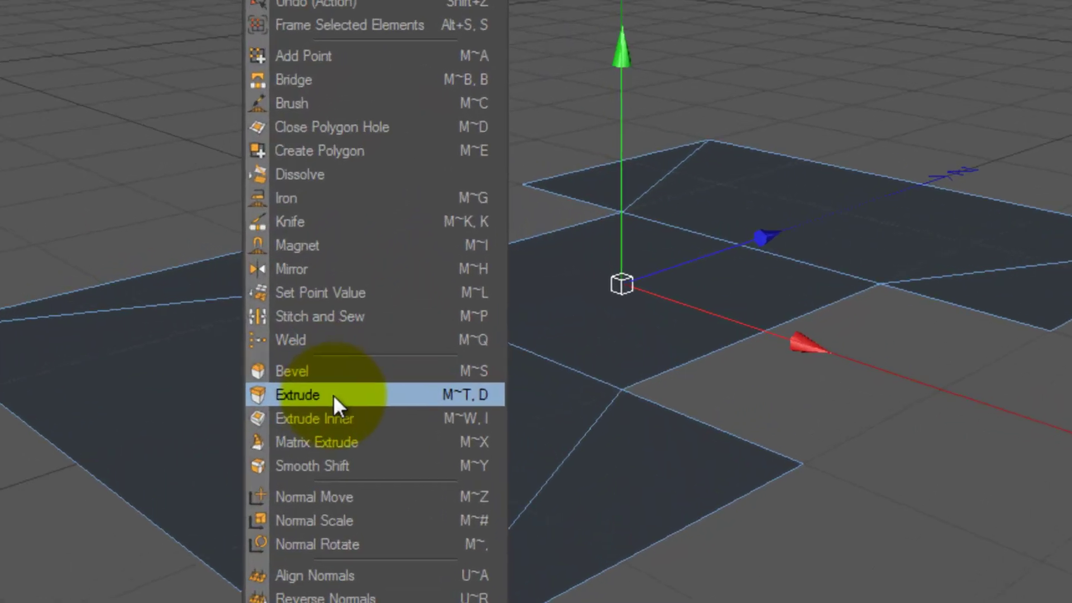
click(333, 395)
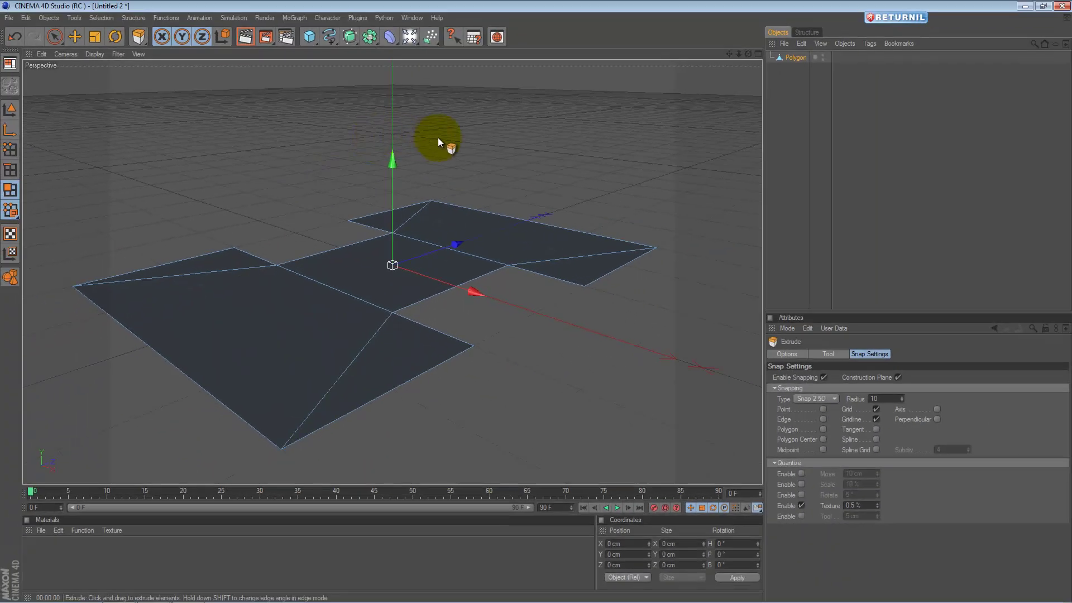
drag(465, 121, 536, 302)
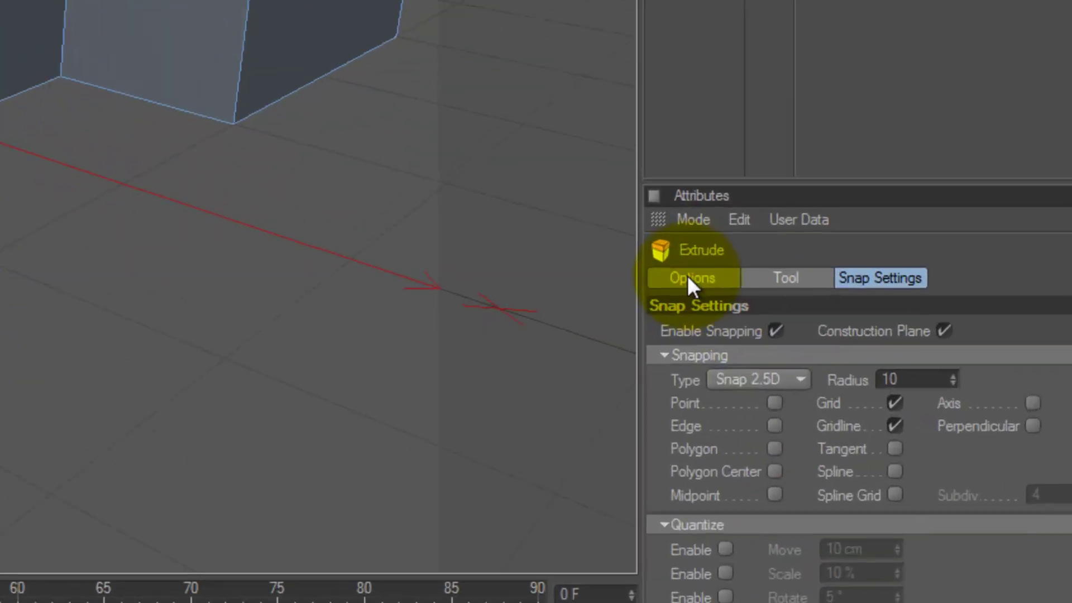
click(688, 275)
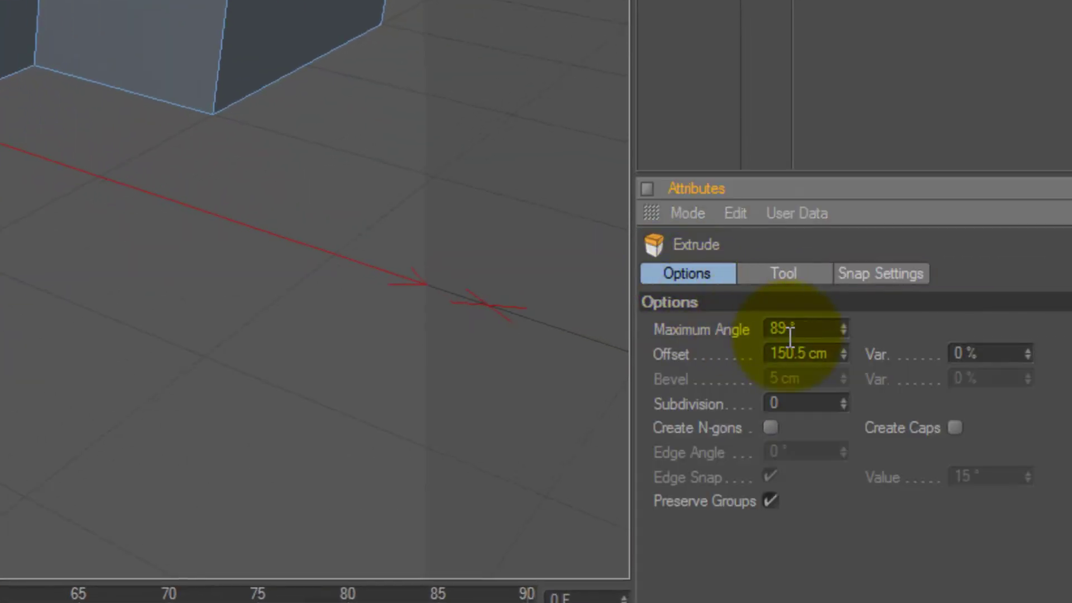
double_click(831, 354)
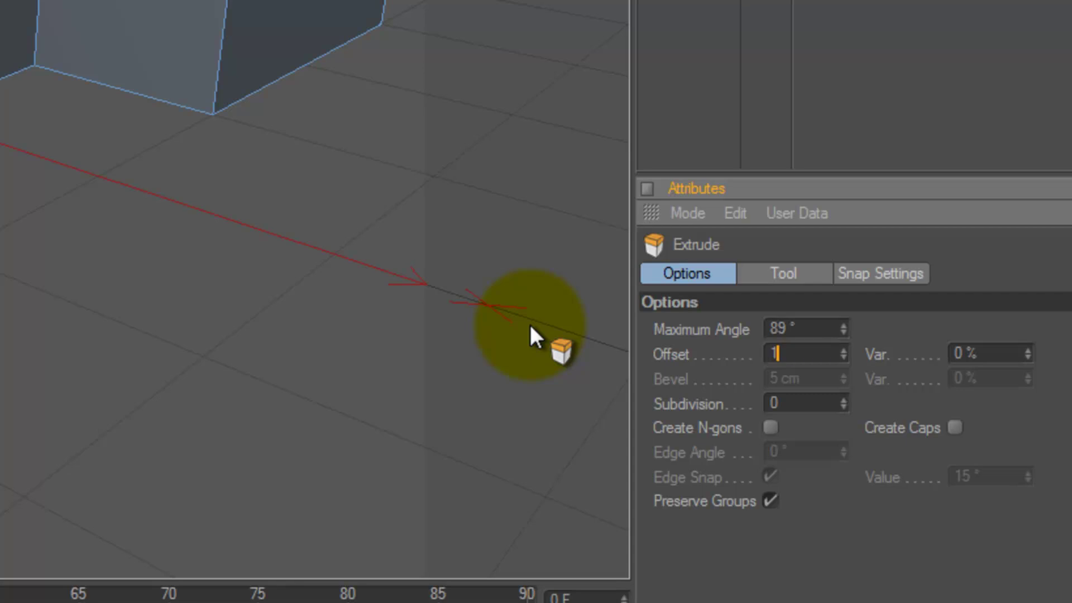
key(Return)
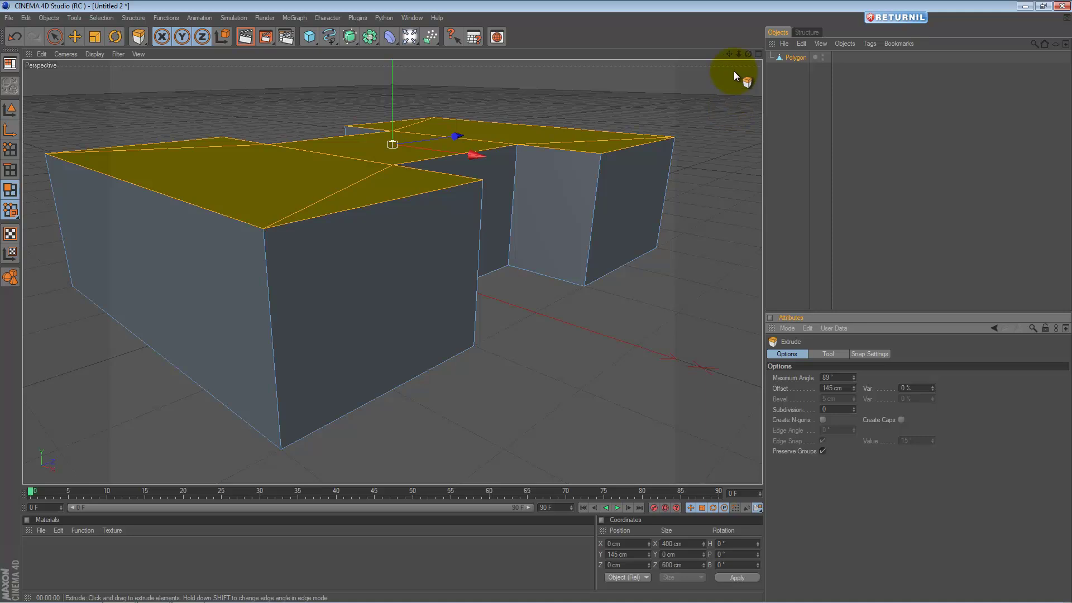
Extrude the top faces of the I-shaped block upward once more with an offset of 76 cm
drag(733, 52, 538, 302)
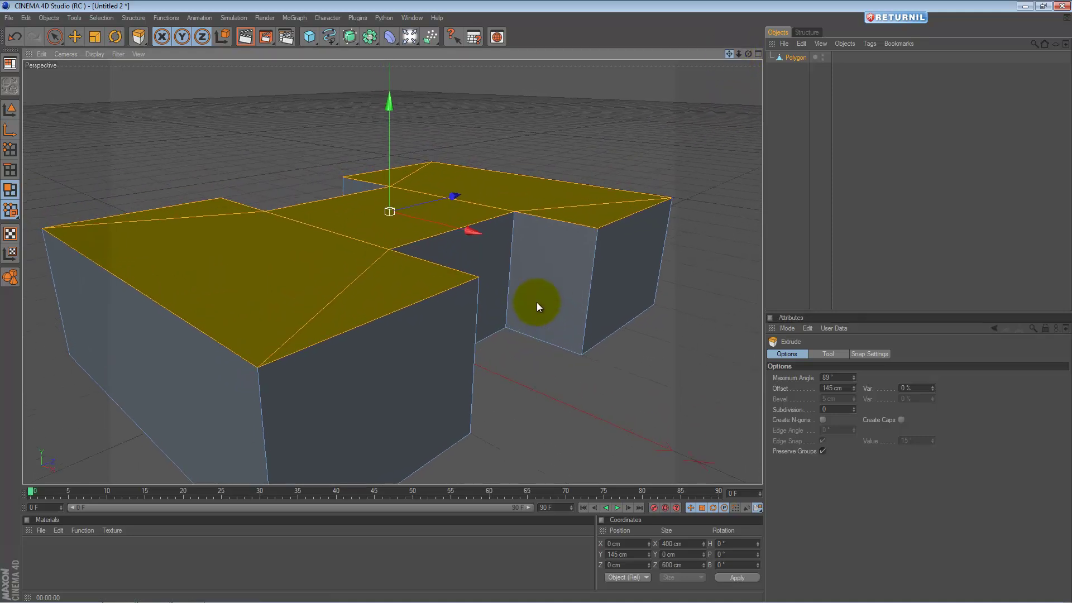
right_click(614, 113)
click(656, 301)
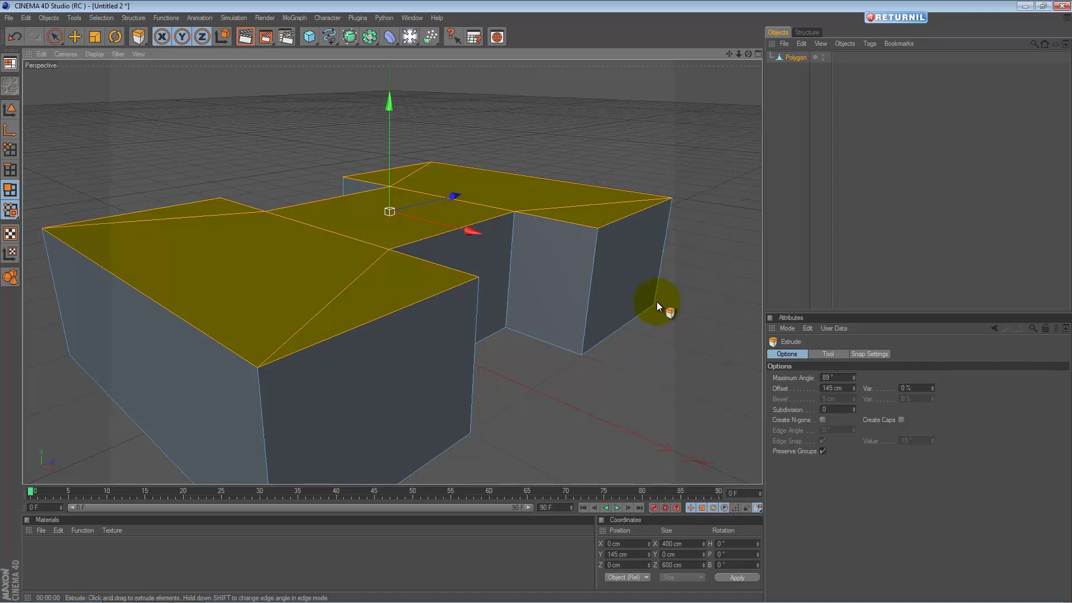
drag(538, 302, 536, 301)
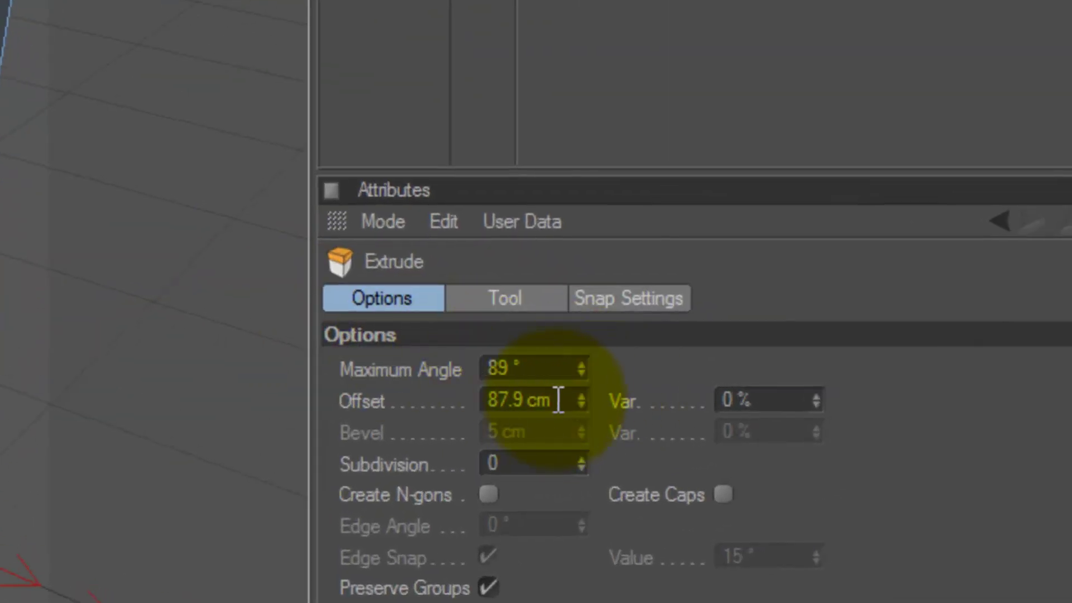
click(558, 400)
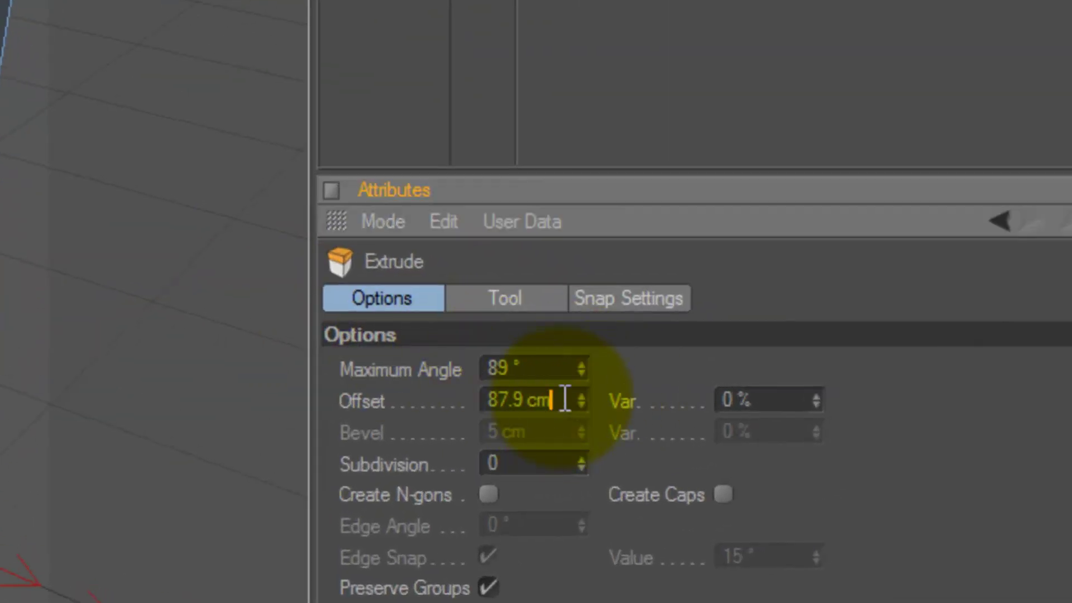
text(76)
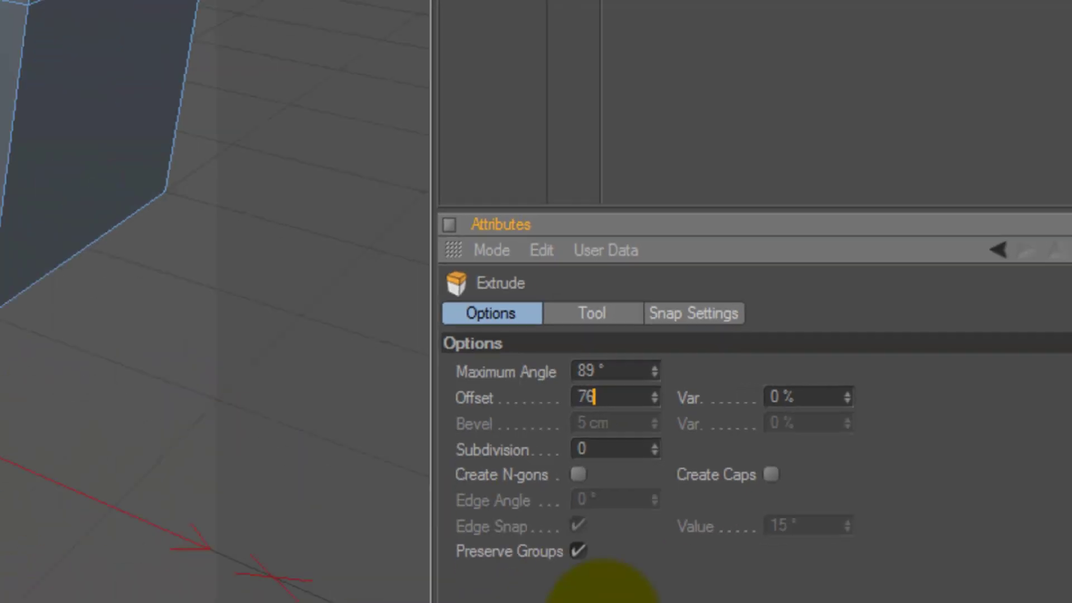
key(Return)
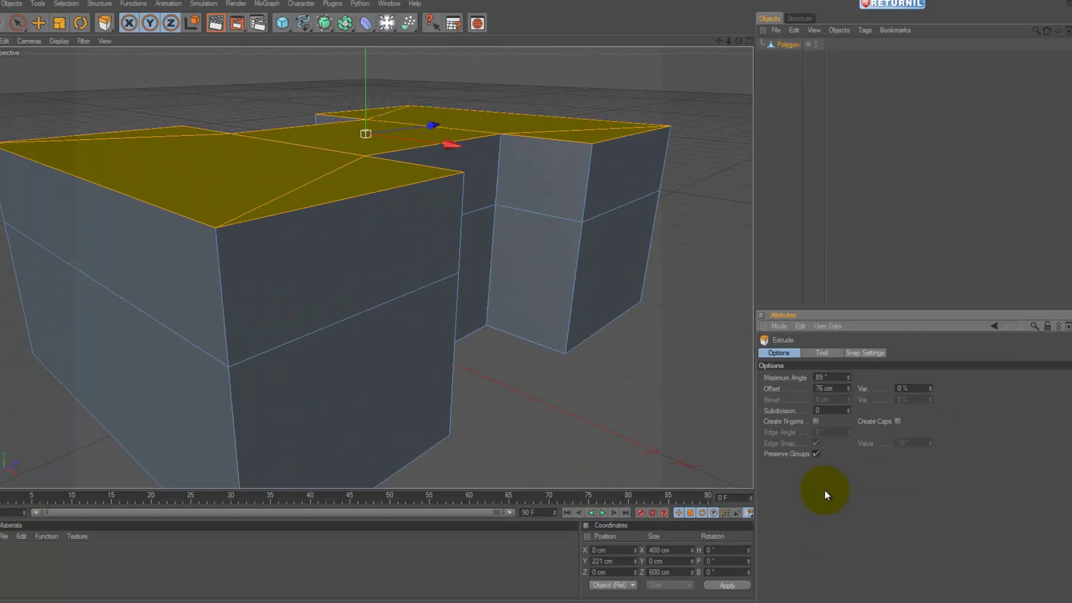
In point mode, weld the two top corner points of the front wing's outer end at their midpoint
drag(732, 52, 537, 301)
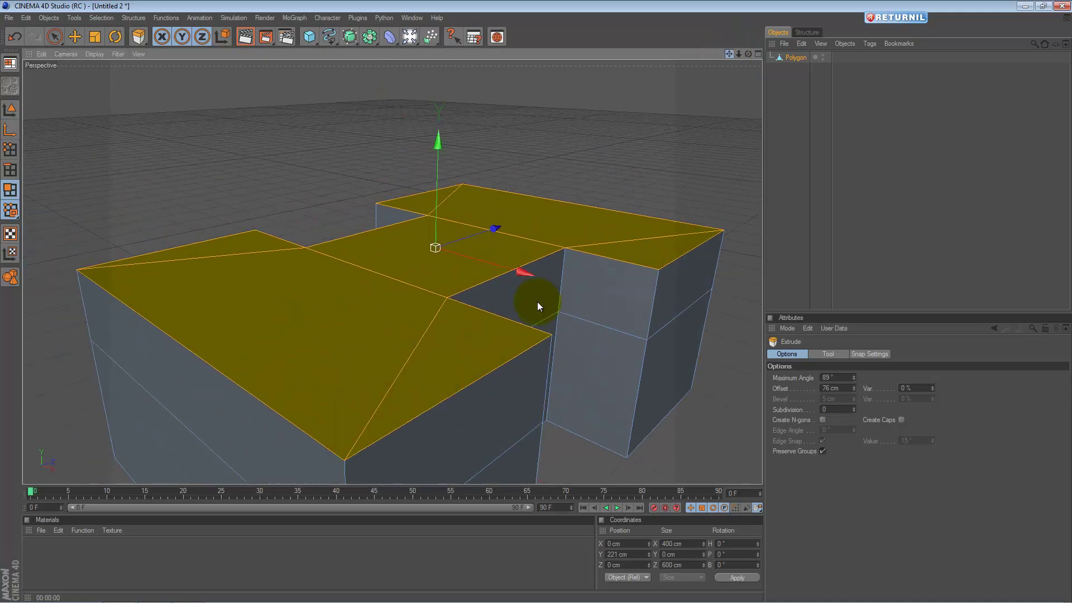
click(12, 151)
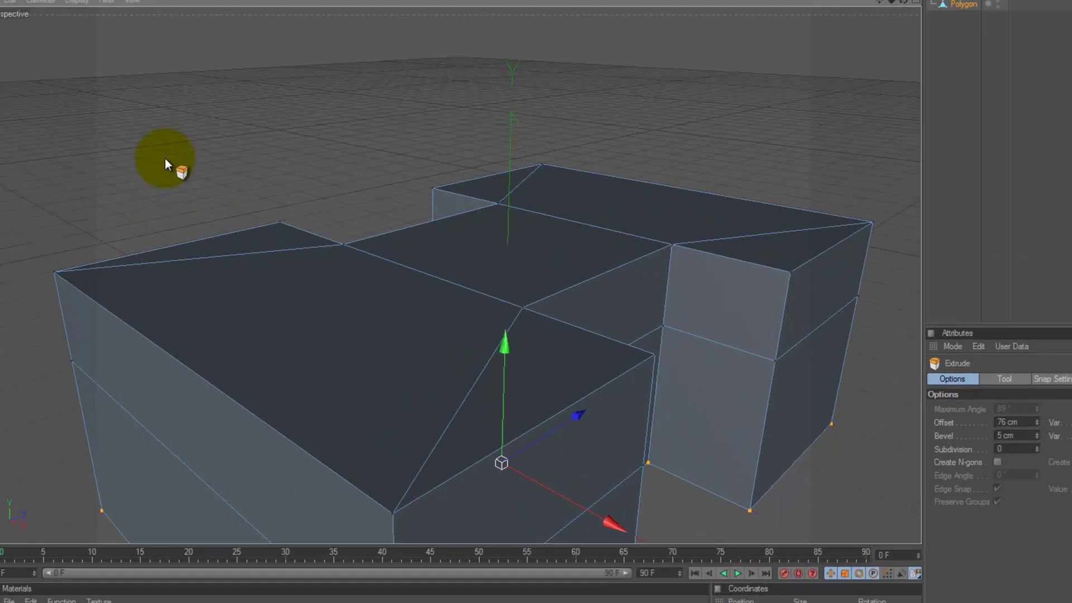
right_click(167, 160)
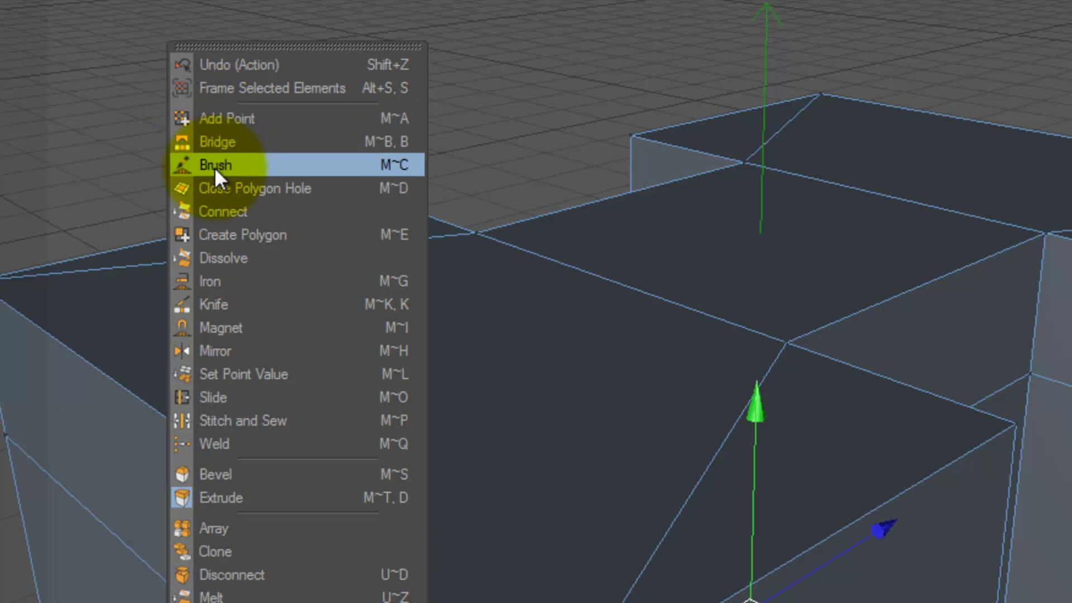
click(259, 447)
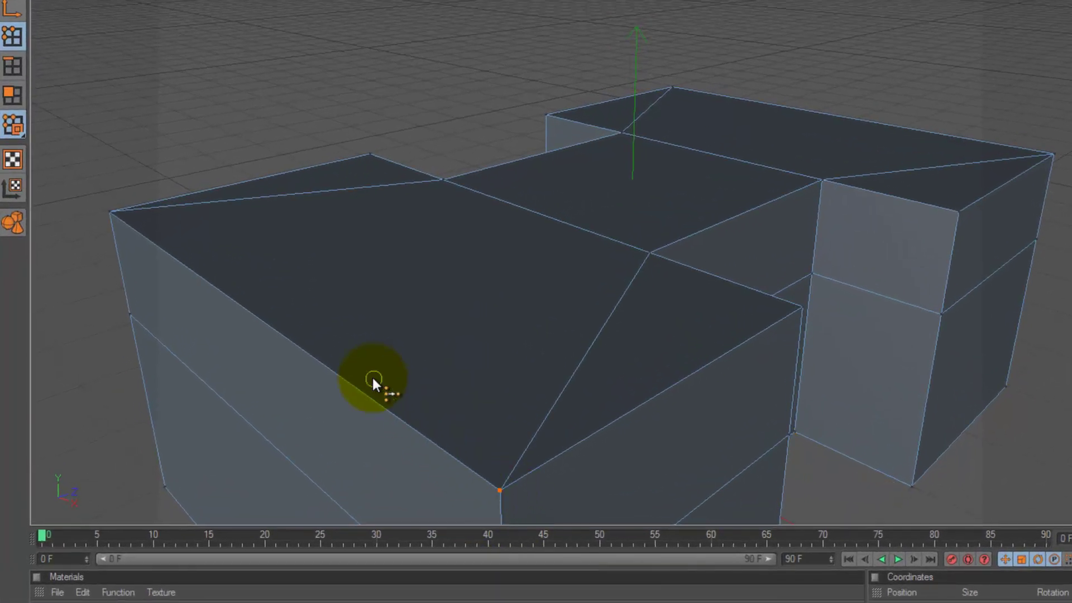
click(112, 215)
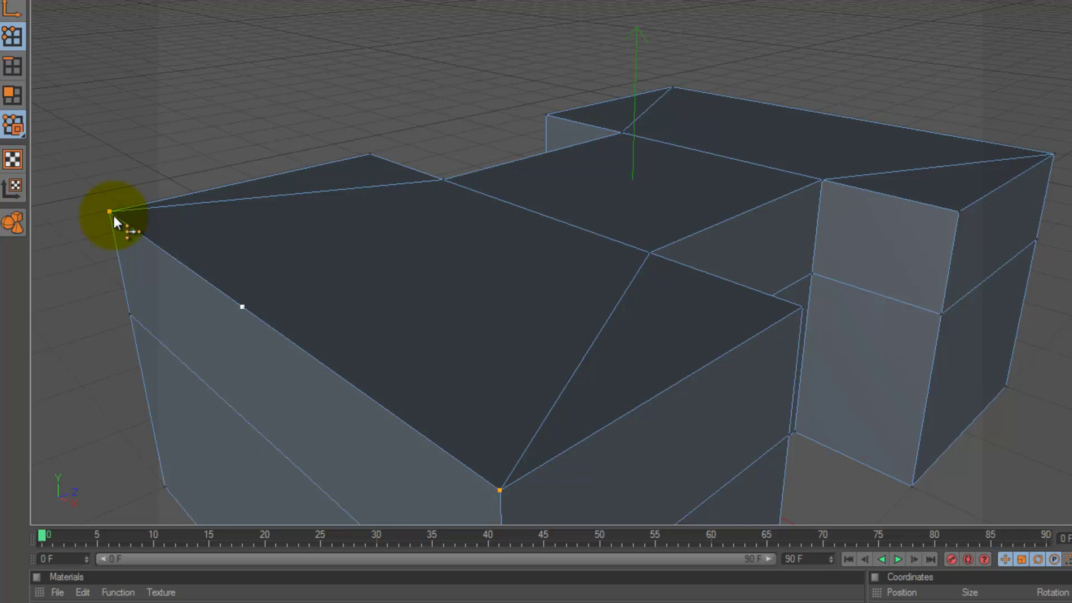
Weld the top points along the front wing's inner edge at its middle, and the four along the rear wing's inner edge likewise
click(371, 16)
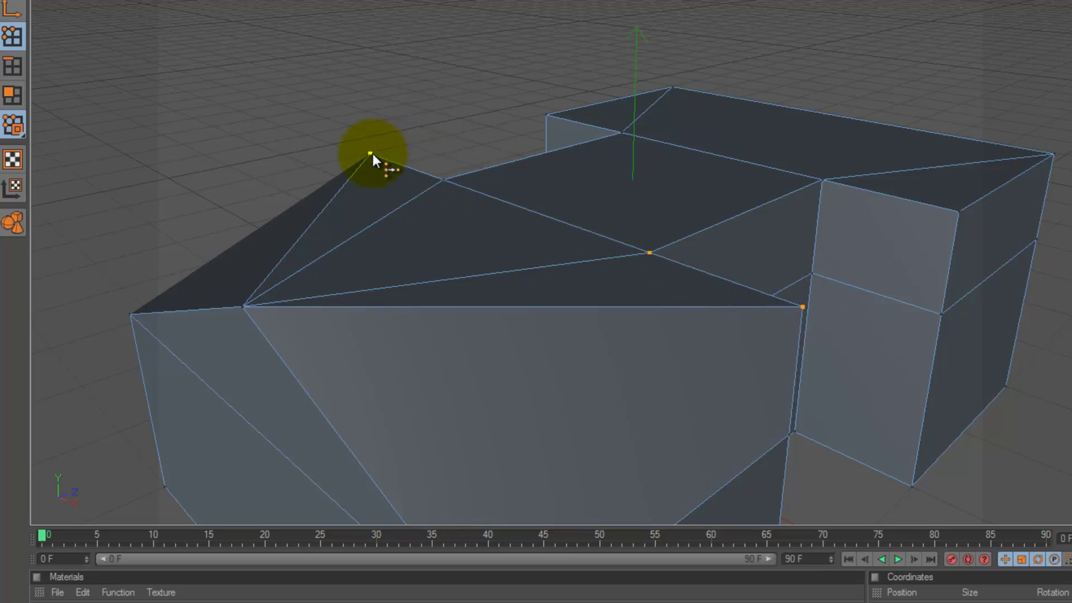
click(462, 38)
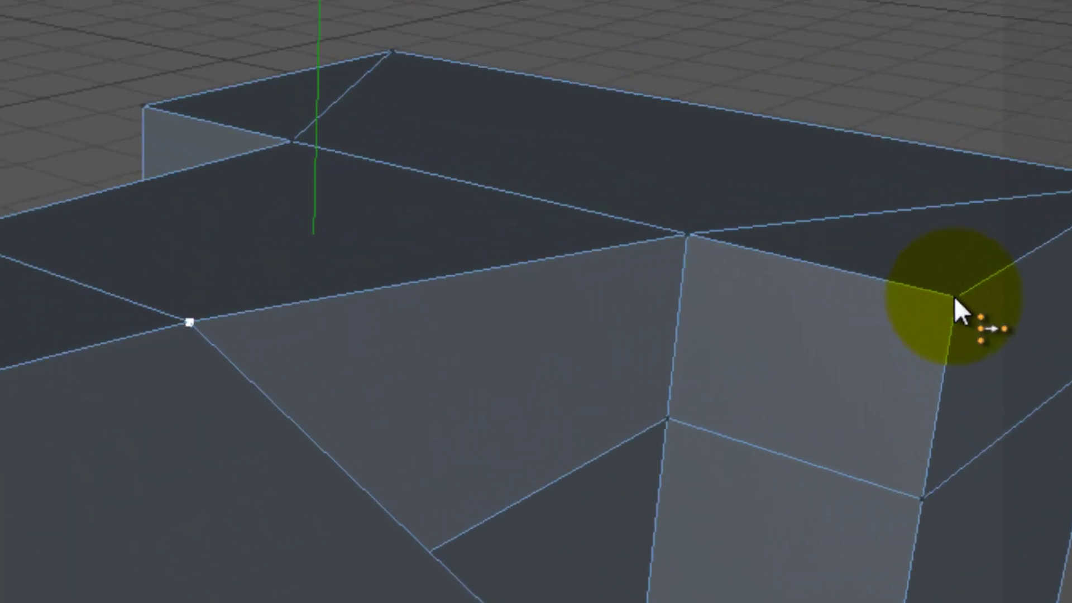
click(959, 212)
shift+click(261, 141)
shift+click(108, 106)
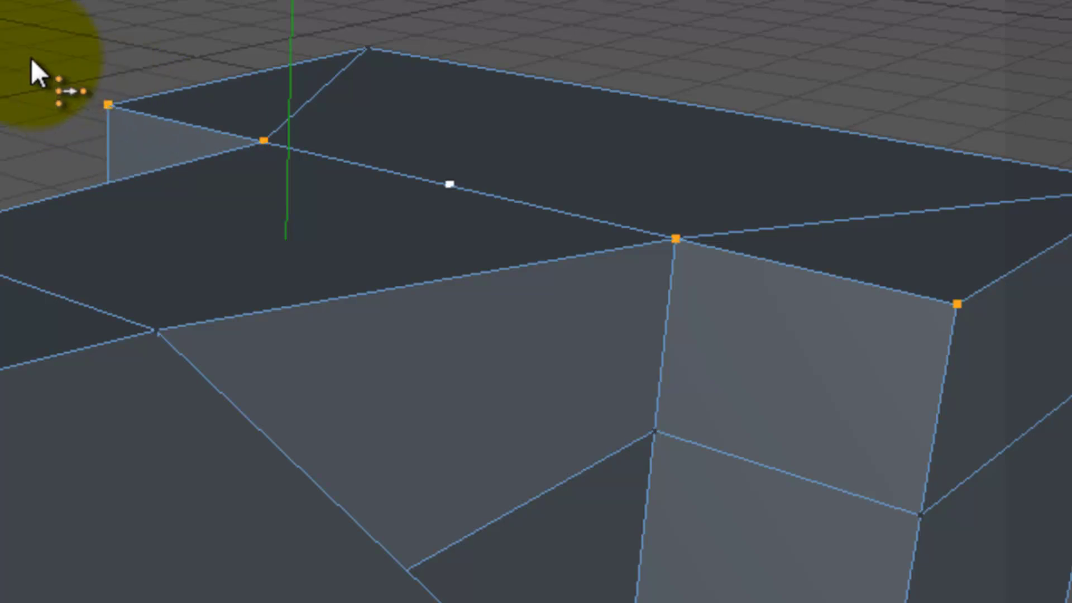
key(ctrl+w)
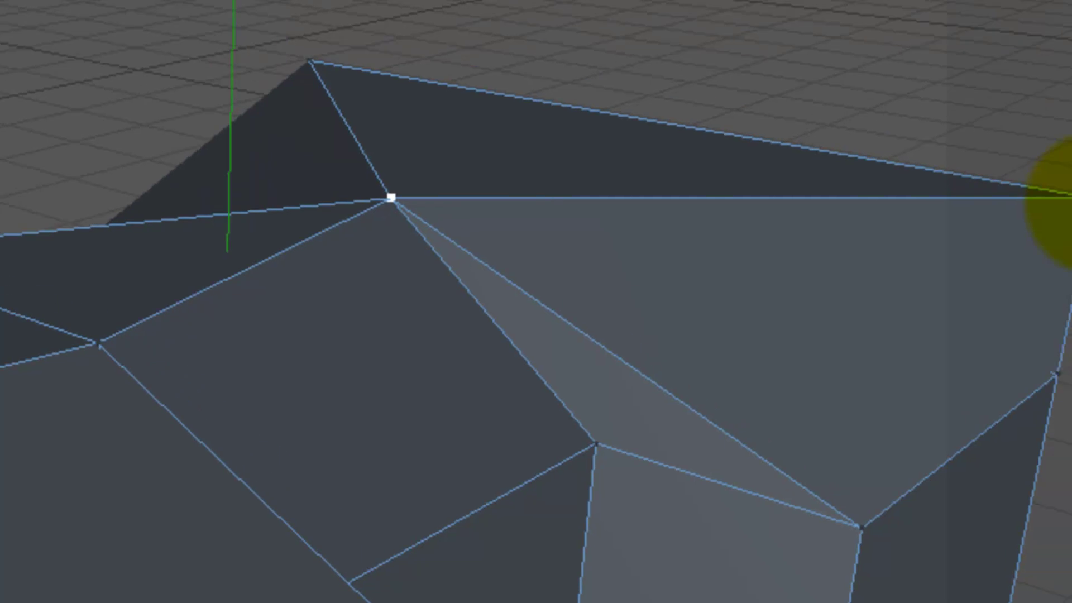
Weld the two top corner points of the rear wing's outer end at their midpoint
click(888, 243)
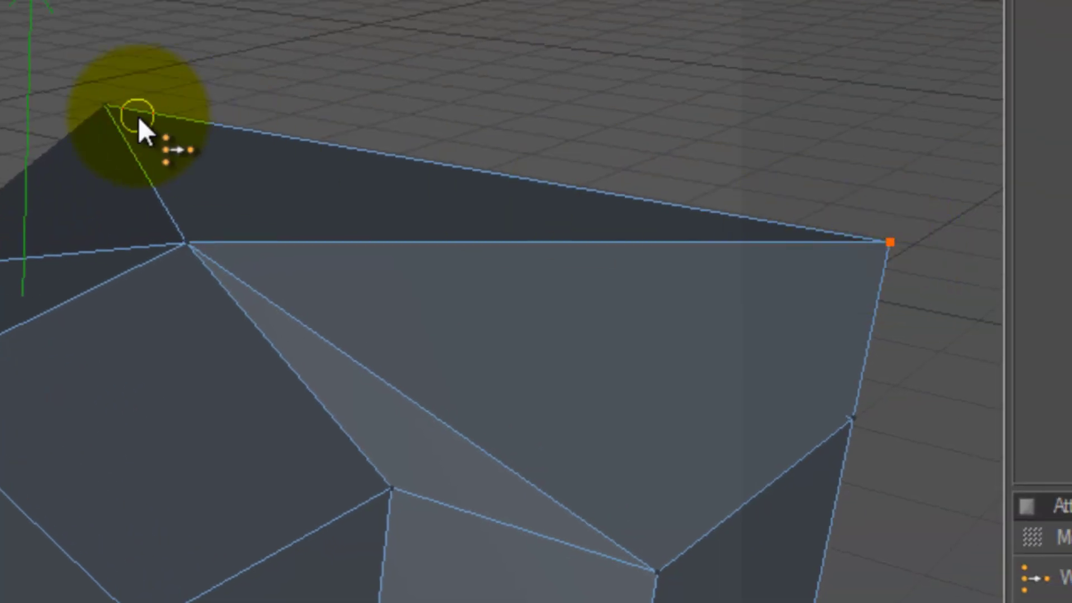
click(105, 105)
click(433, 160)
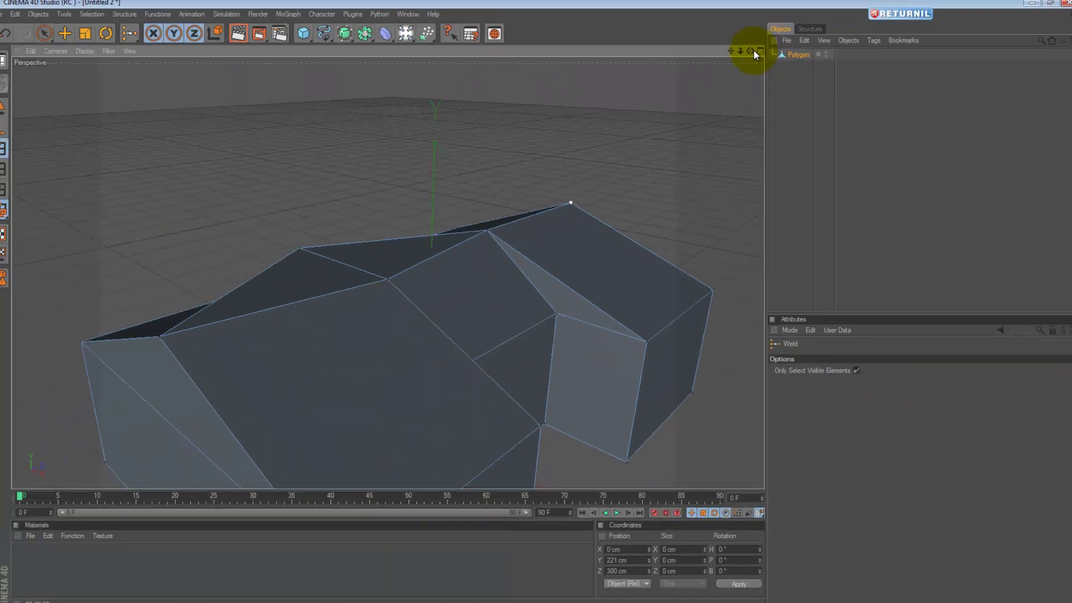
Move the leftover unwelded point of the first wing's inner roof edge onto the ridge, at about X 0.9 cm and Z -104 cm
alt+drag(421, 392, 421, 392)
alt+drag(534, 303, 536, 302)
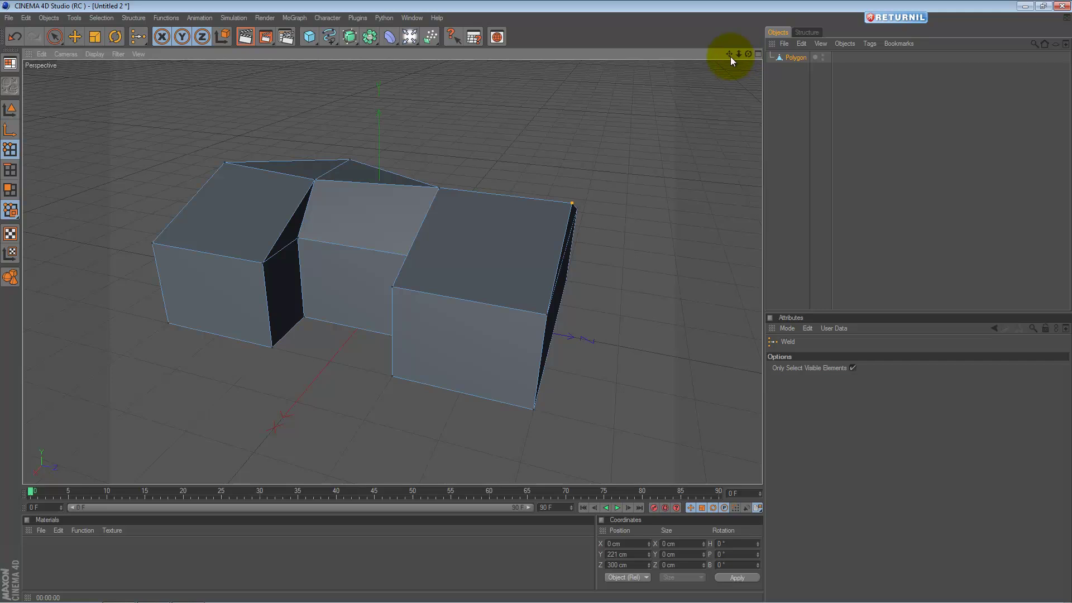
drag(729, 56, 535, 301)
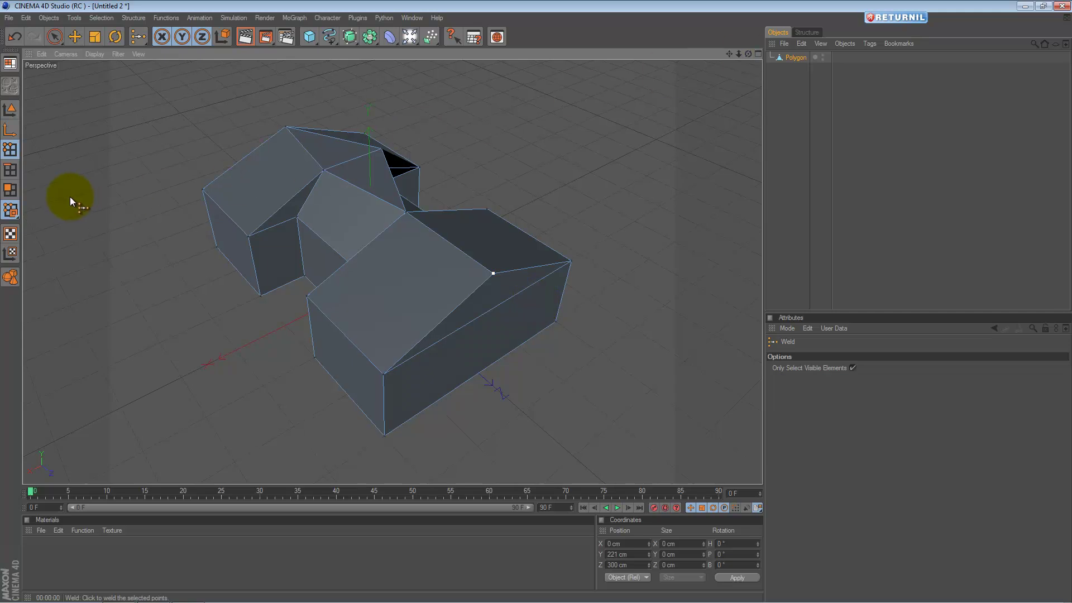
click(11, 190)
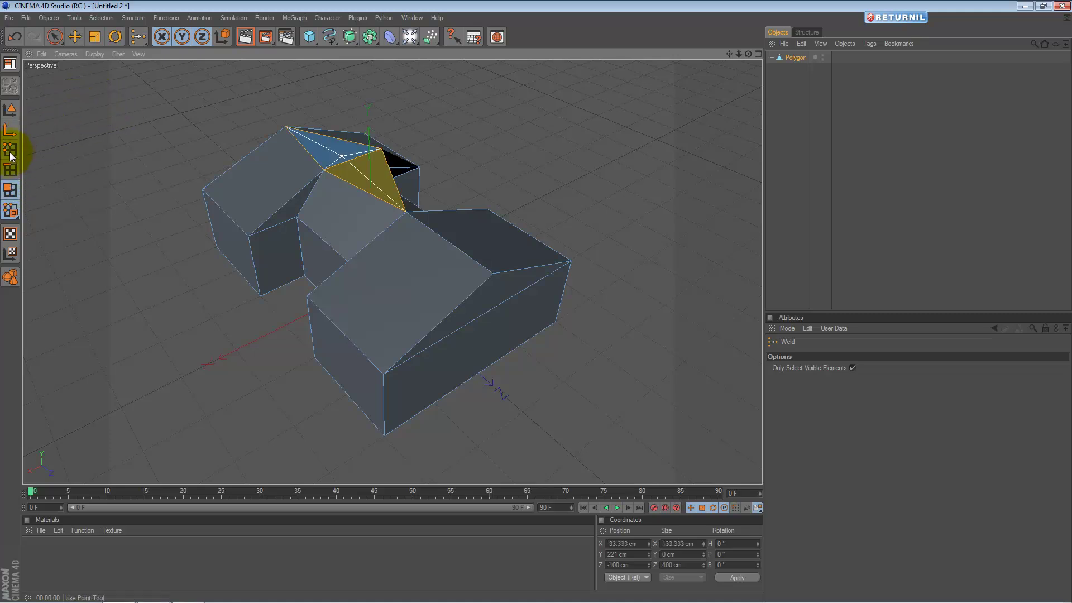
click(11, 150)
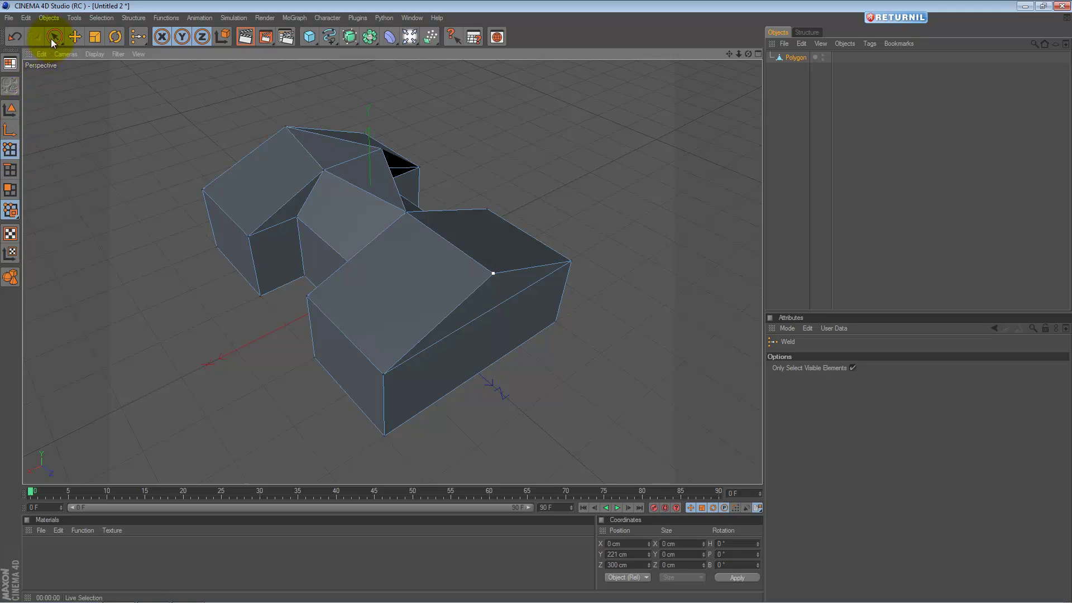
click(75, 37)
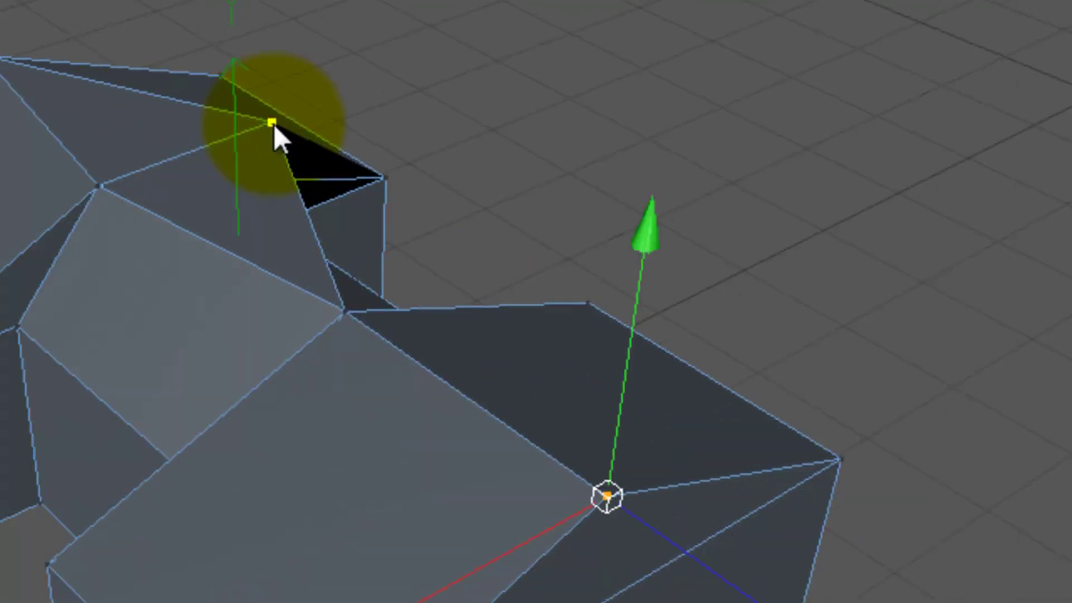
click(359, 136)
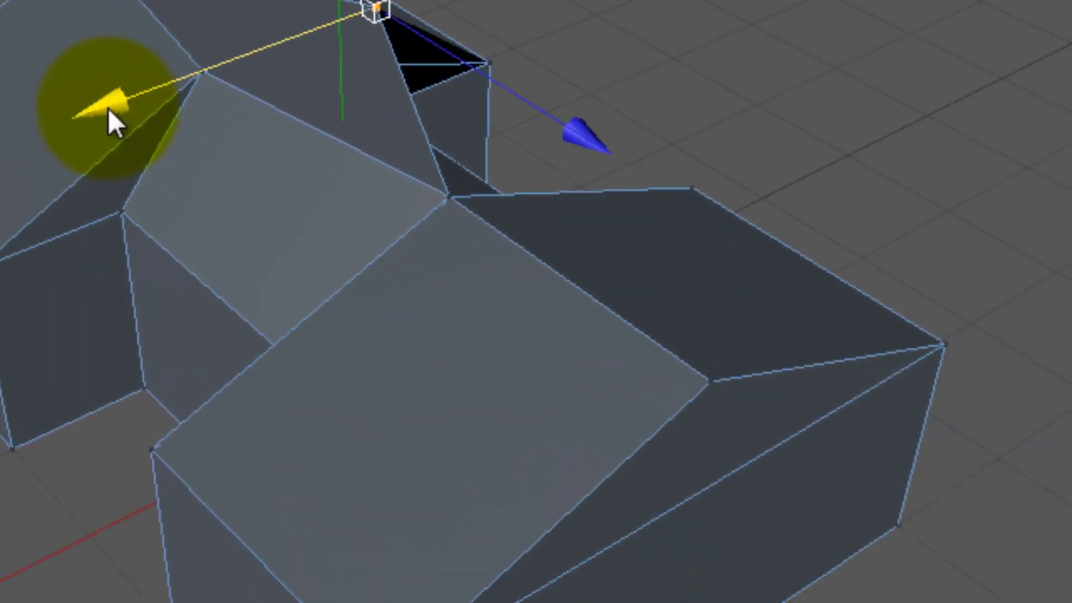
drag(226, 234, 820, 458)
click(419, 196)
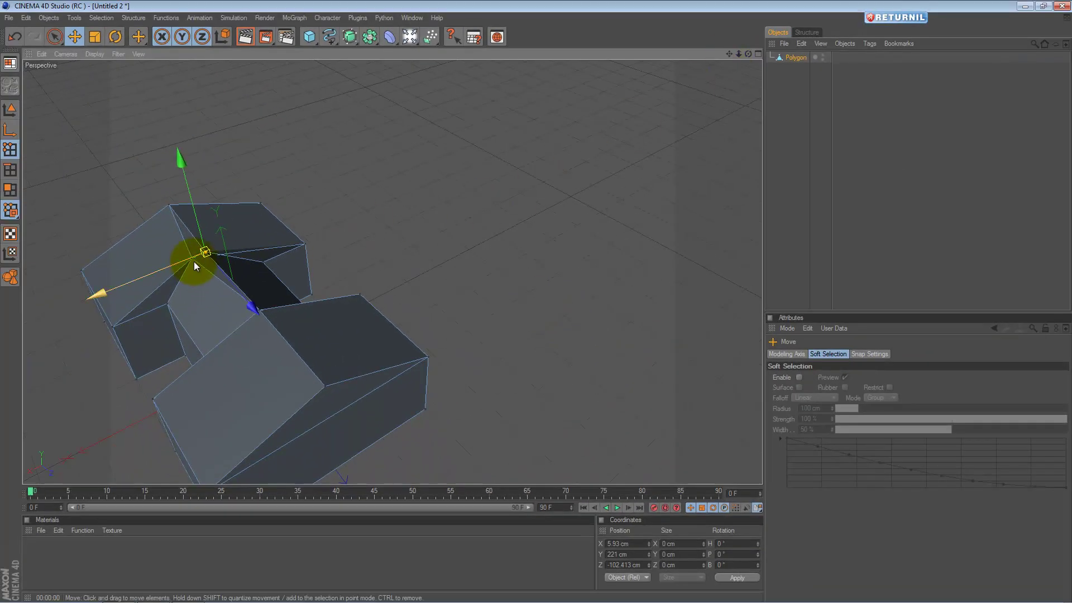
drag(198, 263, 87, 307)
key(ctrl+z)
key(ctrl+z)
key(ctrl+z)
key(ctrl+z)
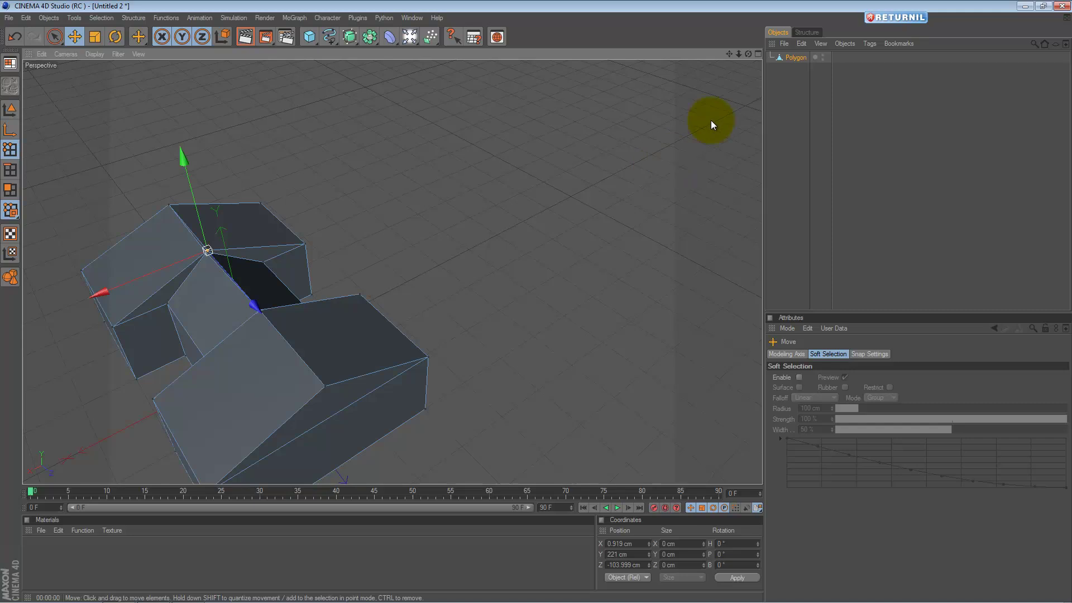
Undo the last point move and knife-cut a loop in Path mode around the walls, about 10 cm below the eaves
drag(739, 54, 537, 302)
mouse_move(734, 600)
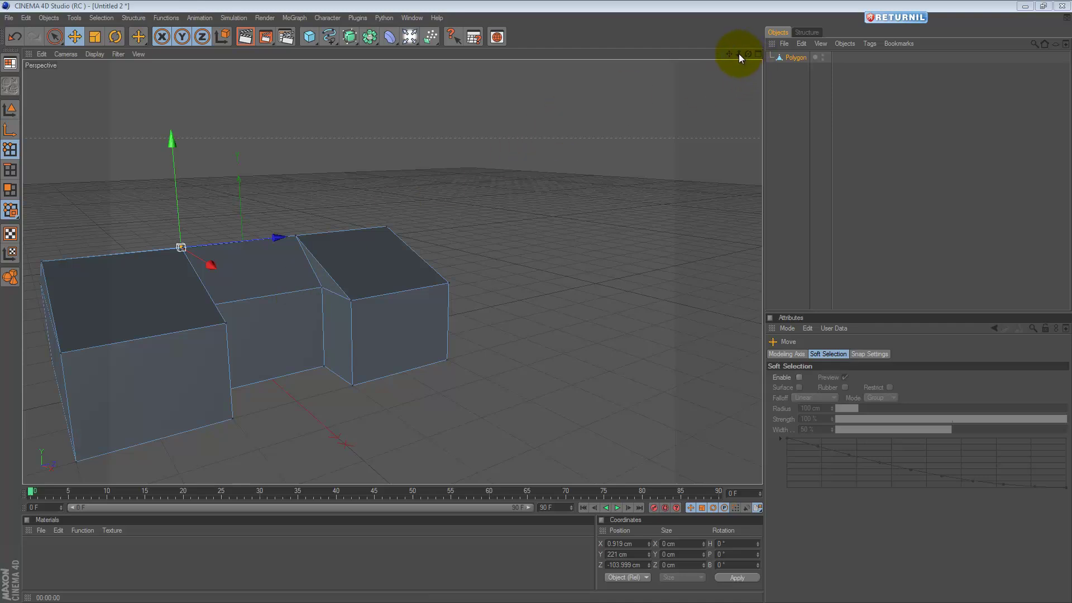
drag(728, 54, 536, 300)
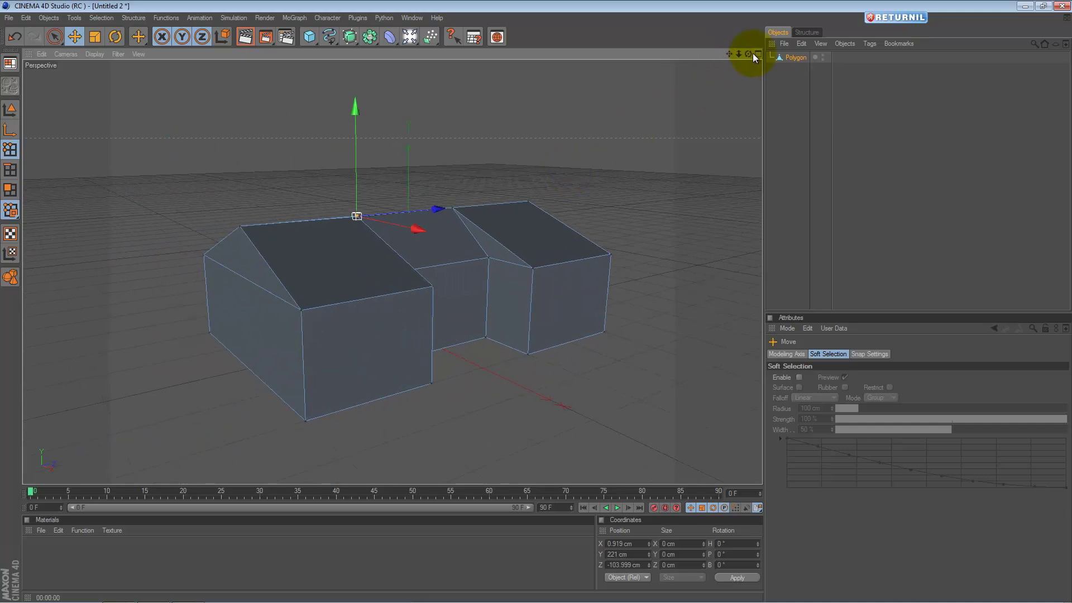
drag(748, 54, 537, 302)
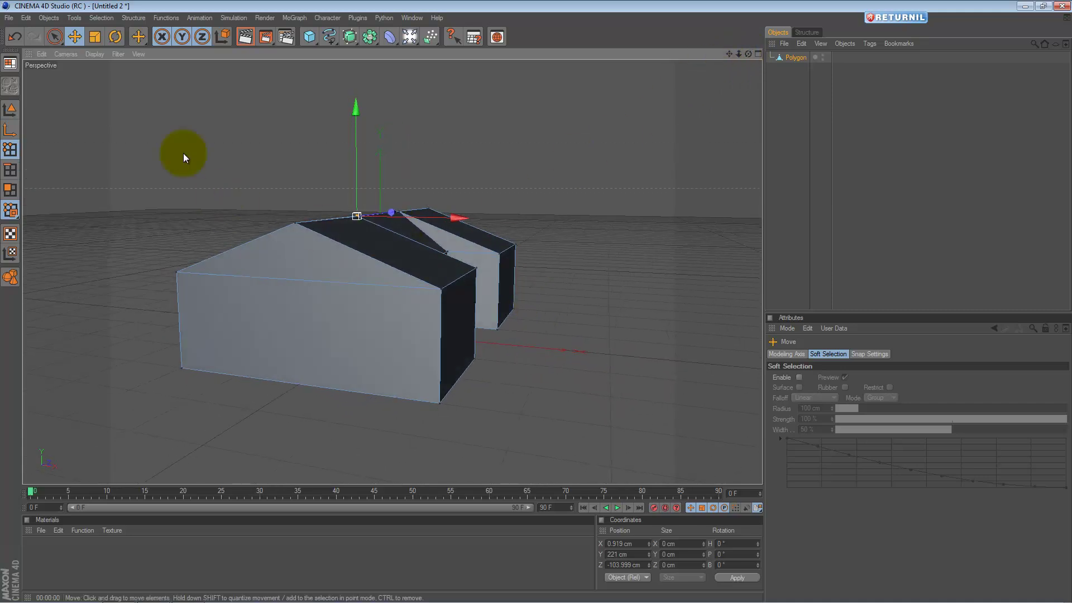
key(ctrl+z)
key(k)
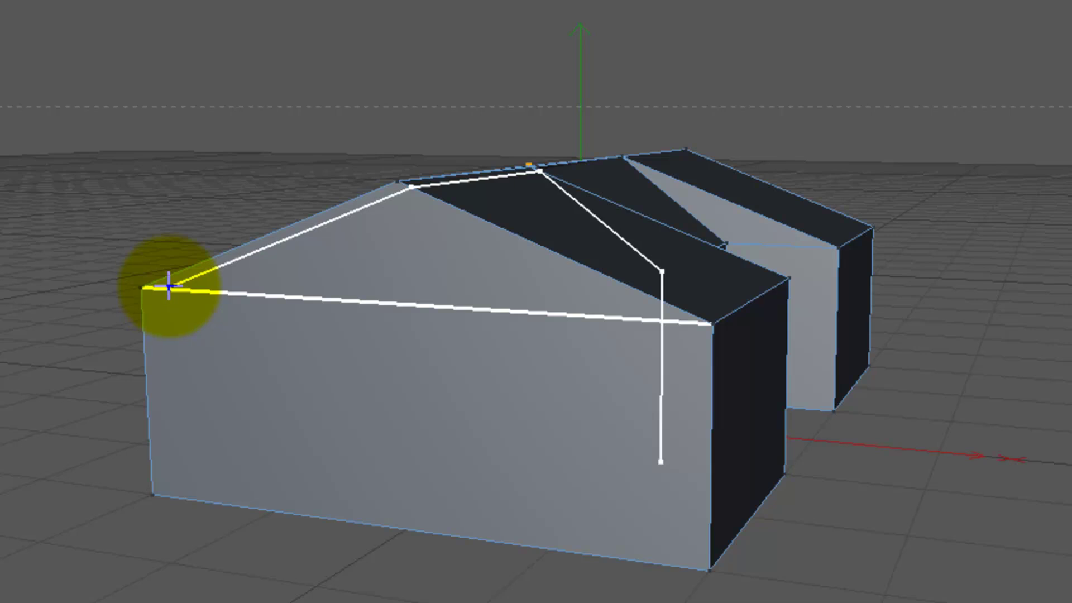
click(144, 304)
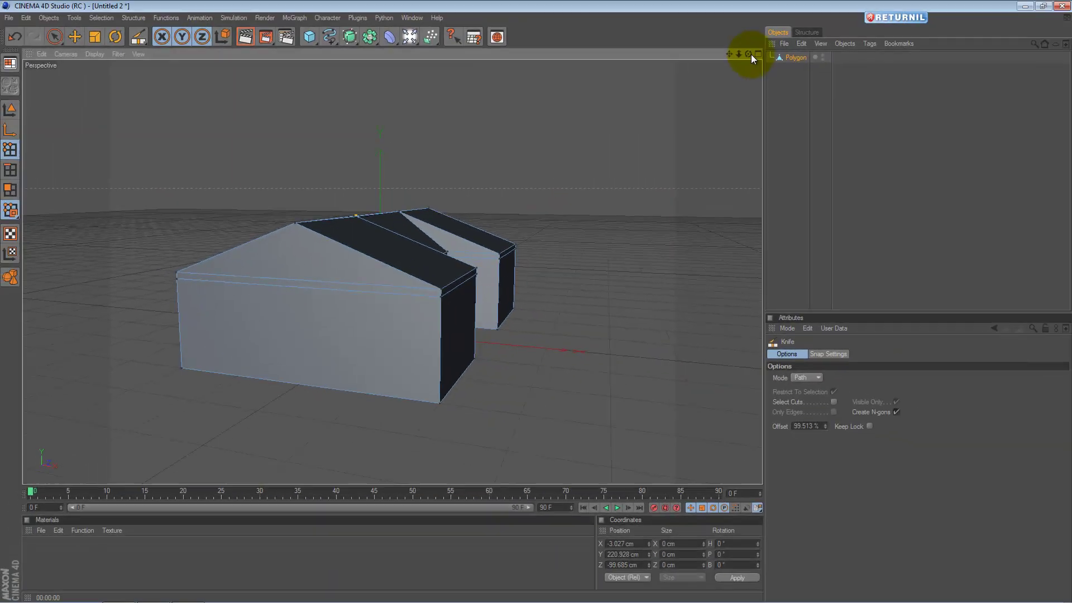
In polygon mode, loop-select the narrow band of polygons running around the house just below the eaves
mouse_move(534, 303)
alt+mouse_down()
mouse_move(544, 295)
mouse_move(539, 304)
alt+mouse_up()
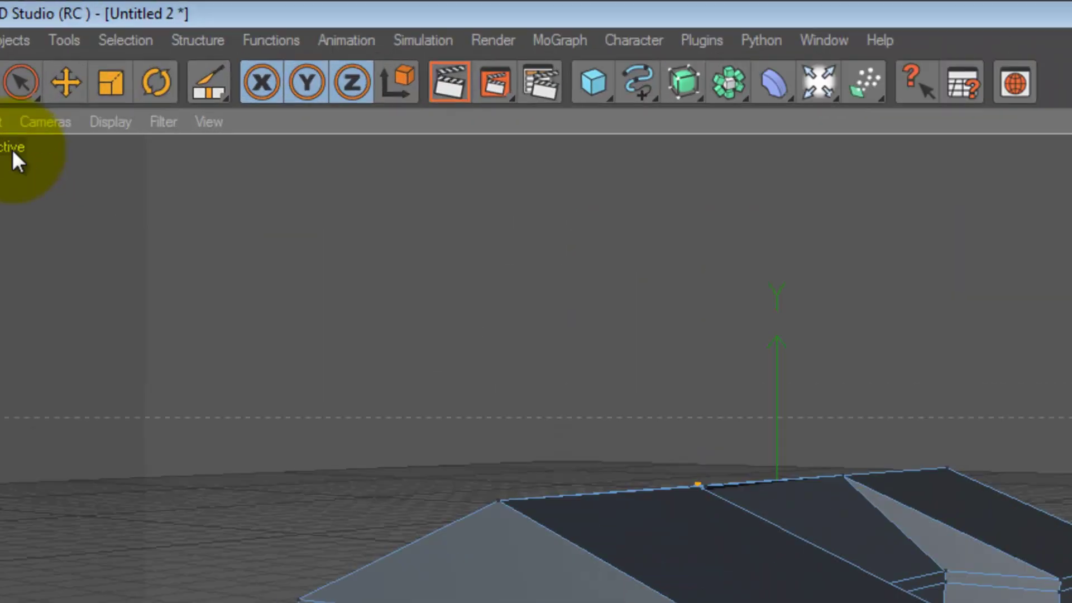
click(54, 37)
drag(2, 117, 49, 143)
click(139, 307)
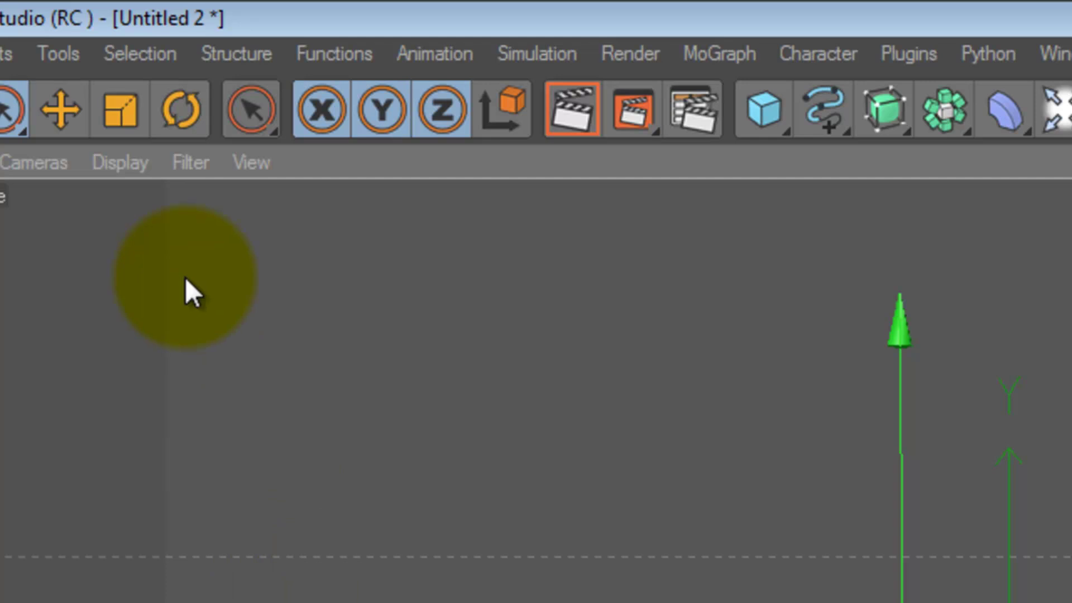
click(131, 56)
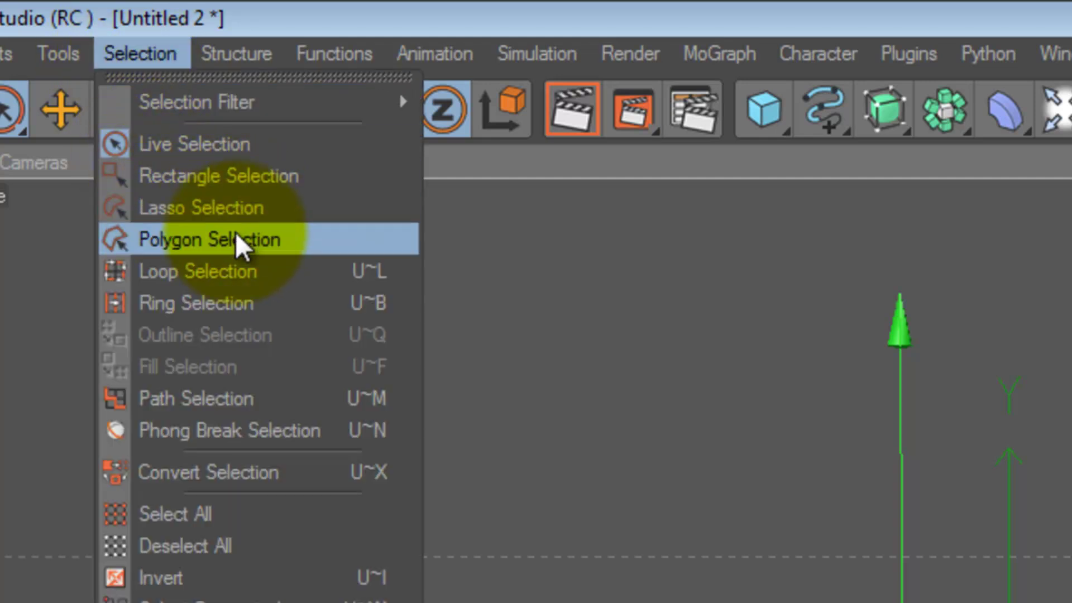
click(240, 272)
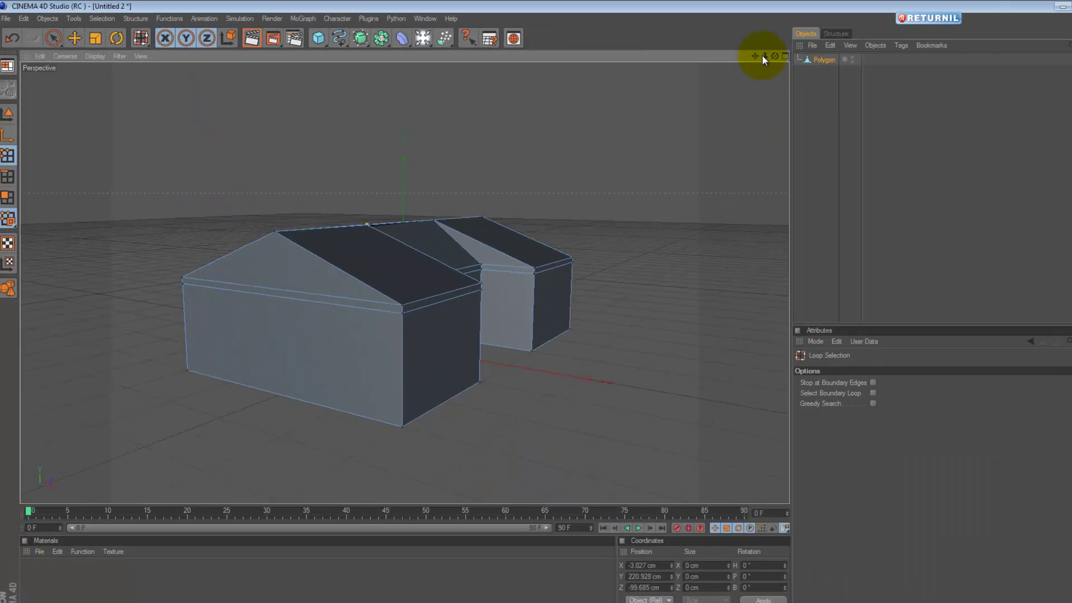
drag(739, 52, 538, 302)
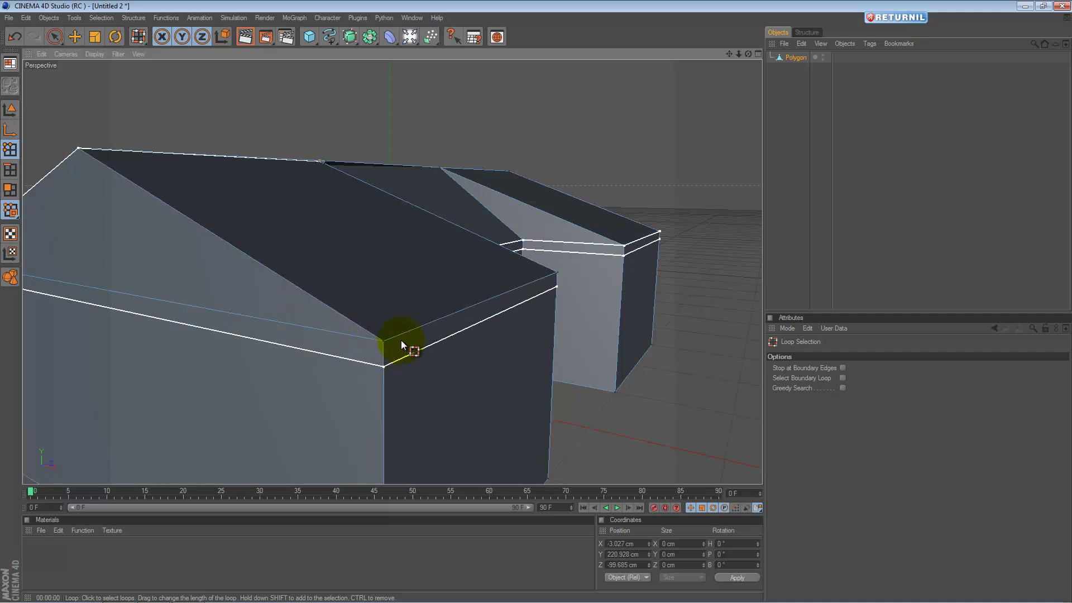
click(10, 190)
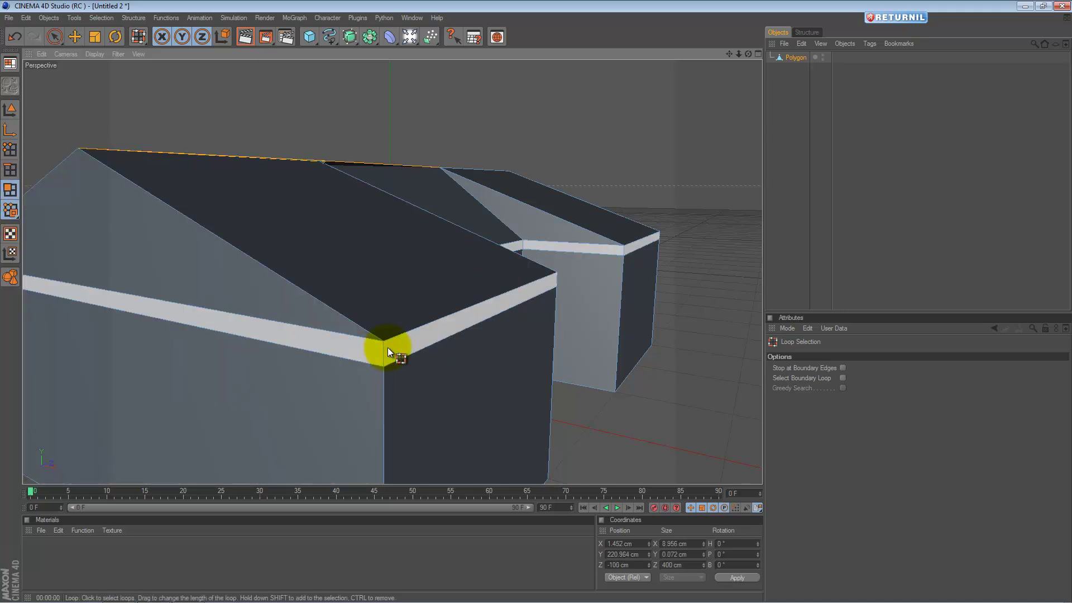
click(389, 348)
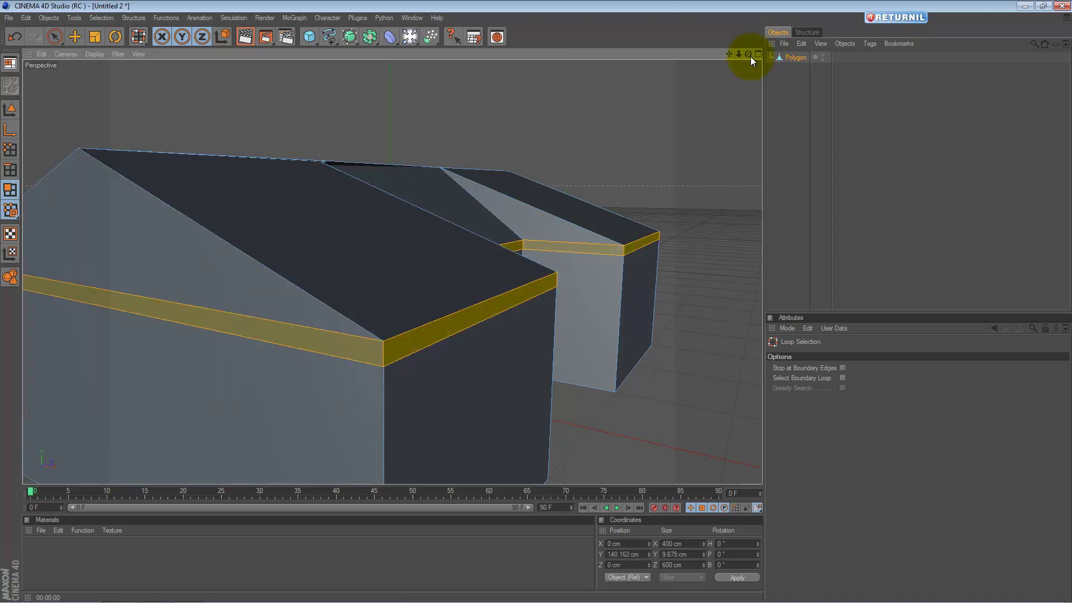
Try to extrude the selected eaves band outward by about 6.8 cm with a maximum angle of 89°
drag(749, 54, 537, 302)
drag(747, 54, 536, 303)
right_click(525, 101)
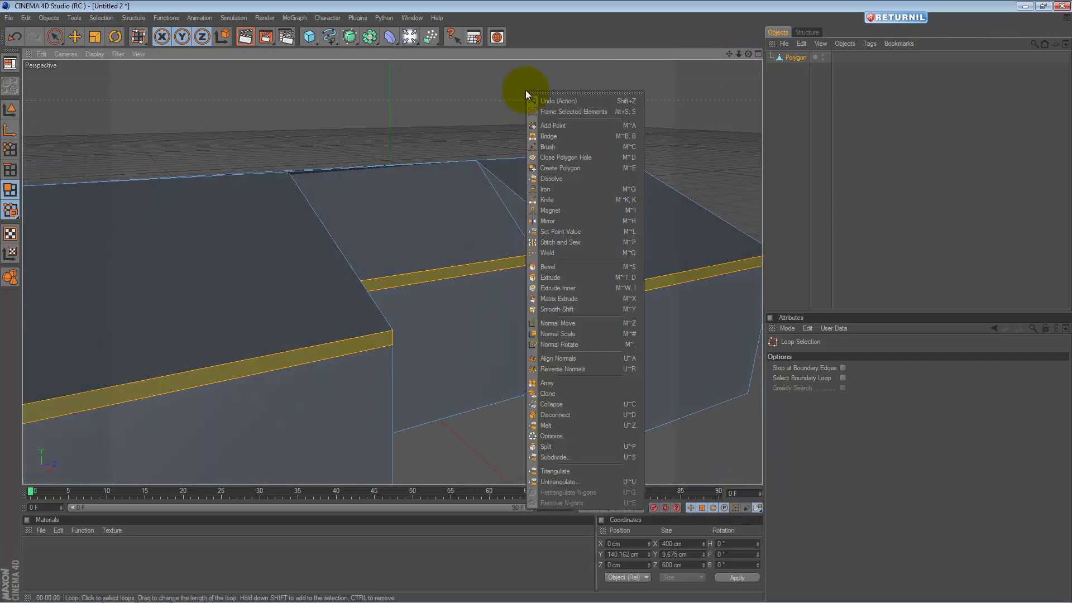
click(553, 278)
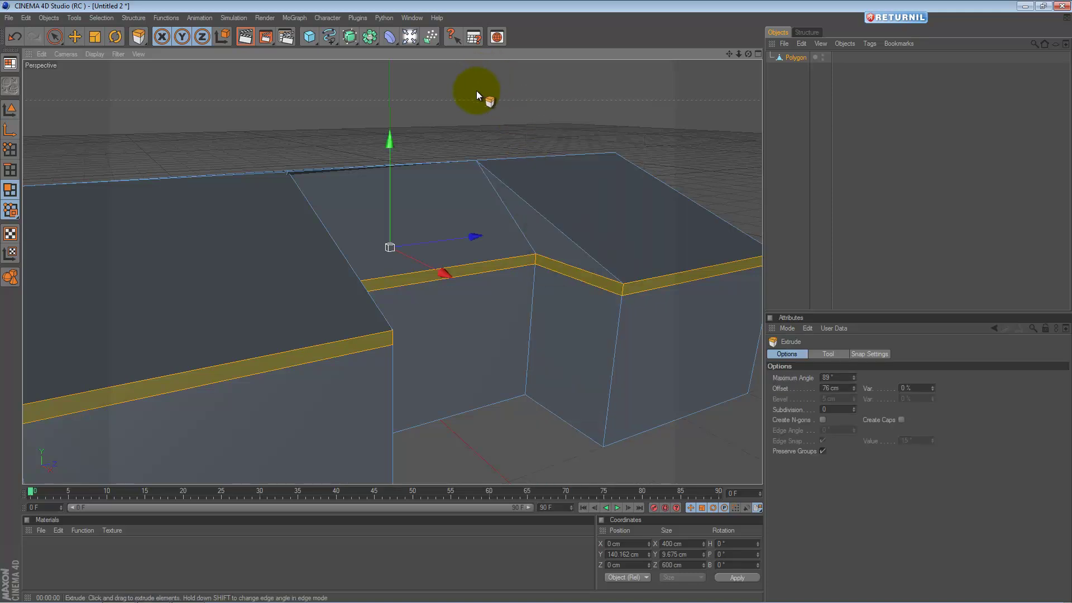
drag(538, 302, 536, 302)
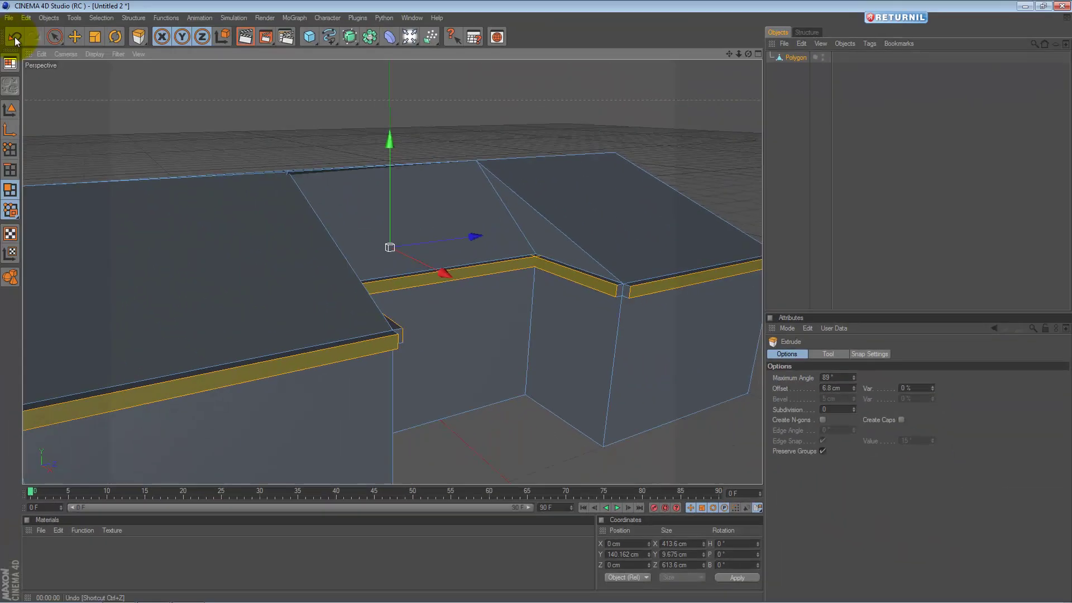
click(15, 37)
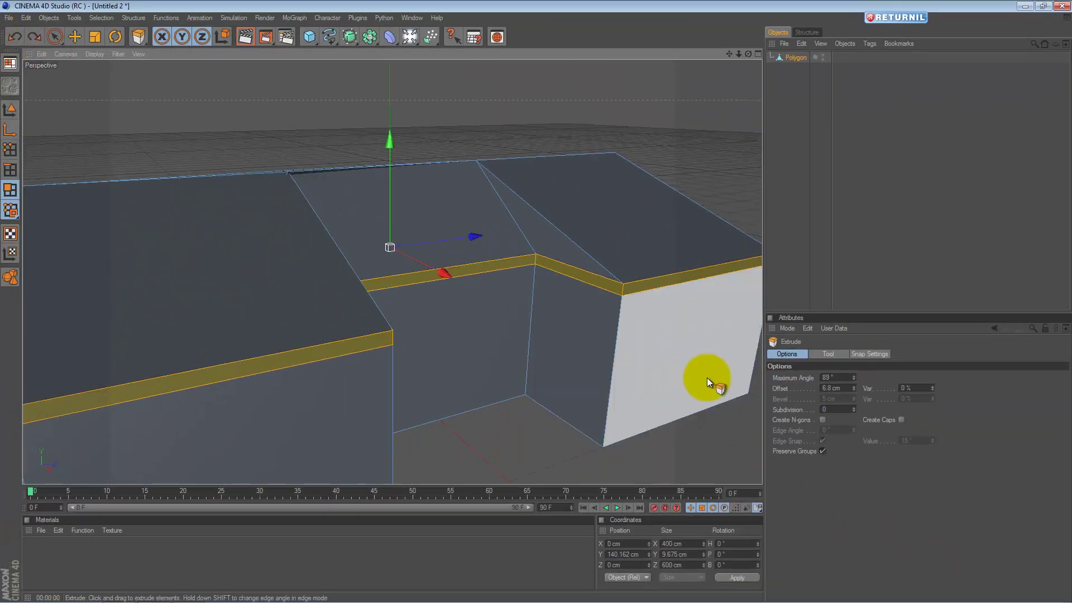
Extrude the selected eaves band outward by about 7.3 cm with a maximum angle of 91°, and deselect it
double_click(841, 377)
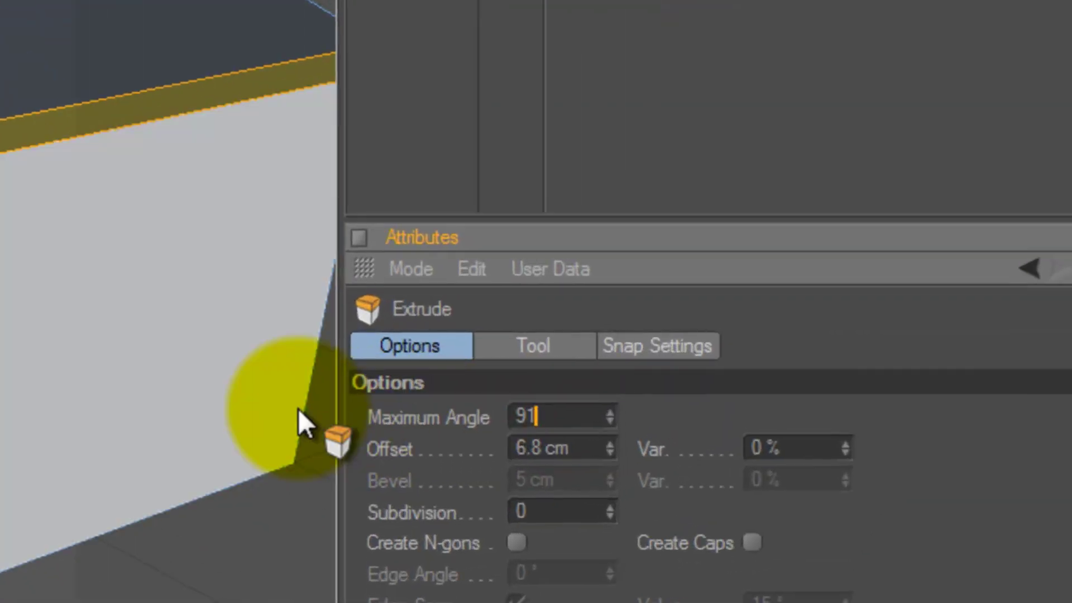
key(Return)
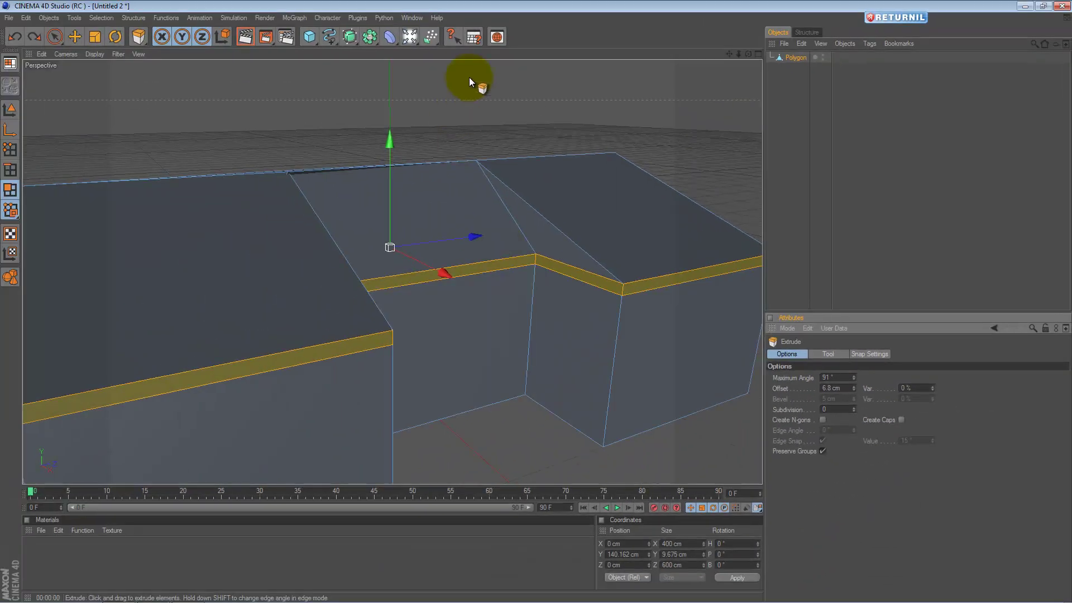
right_click(469, 77)
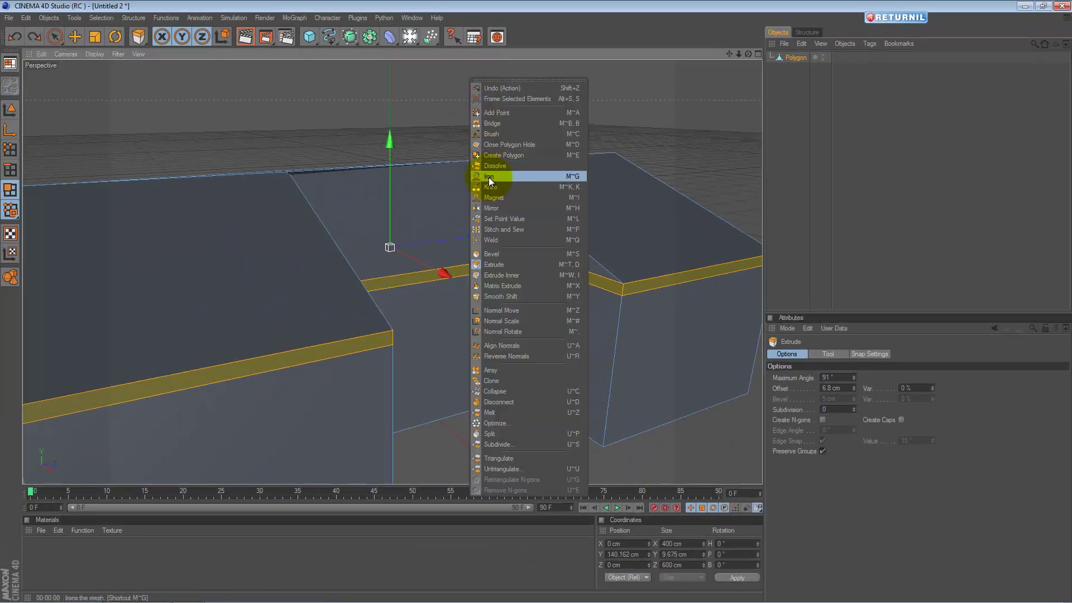
click(506, 264)
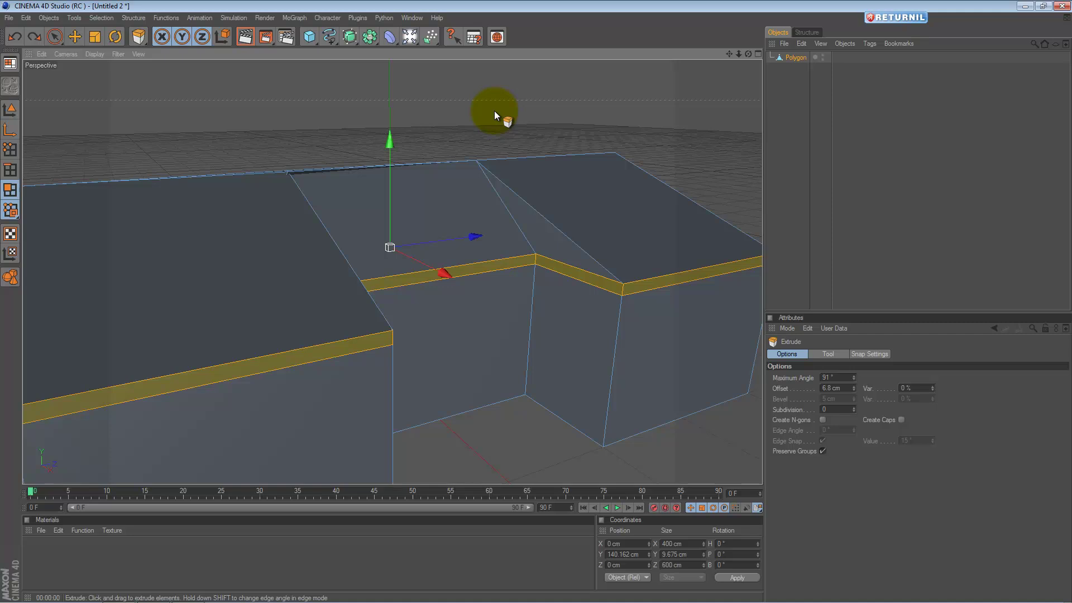
drag(537, 302, 537, 302)
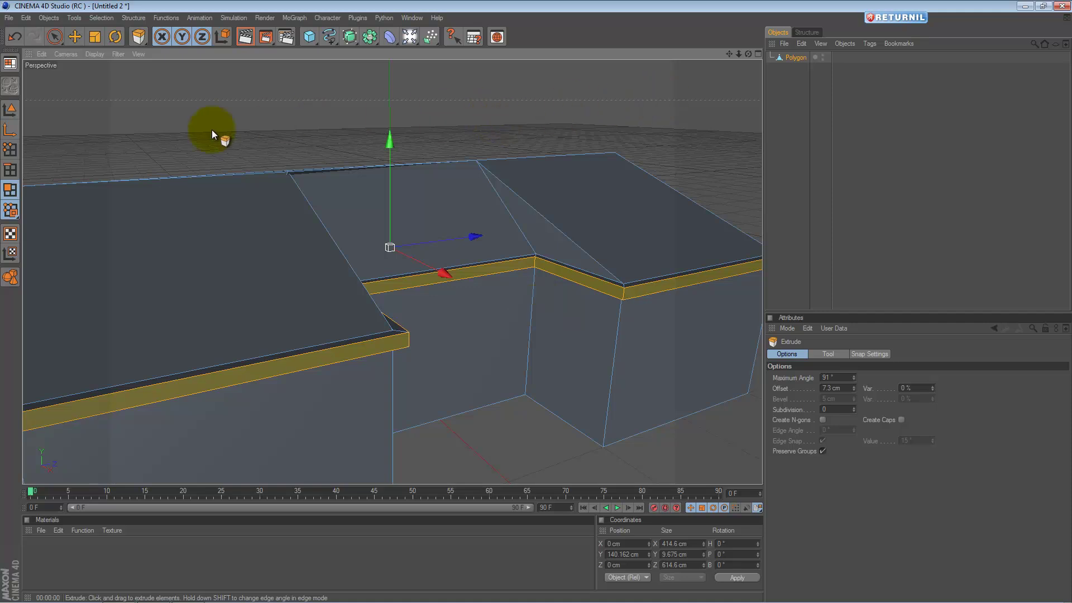
click(79, 122)
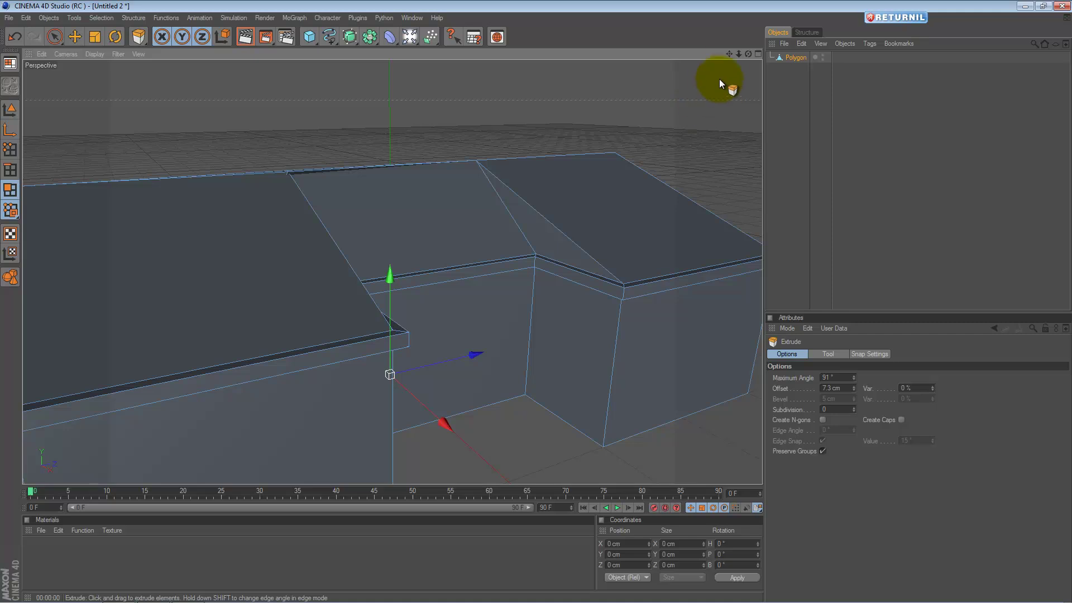
With the Knife in Plane mode, cut horizontally through the walls about 11 cm above the base
mouse_move(738, 55)
mouse_down()
mouse_move(527, 302)
mouse_move(739, 55)
mouse_up()
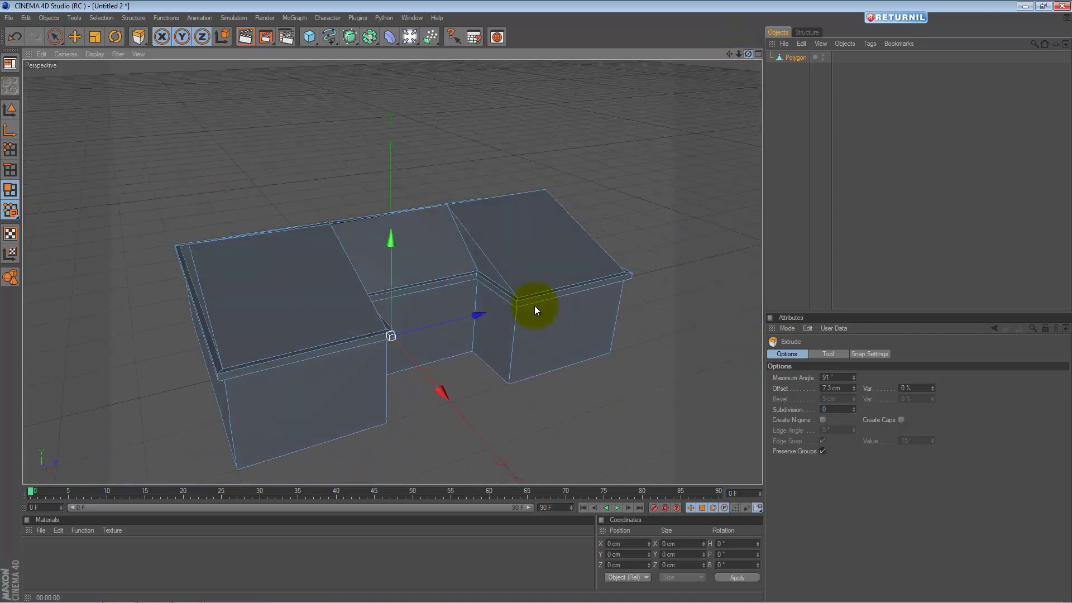
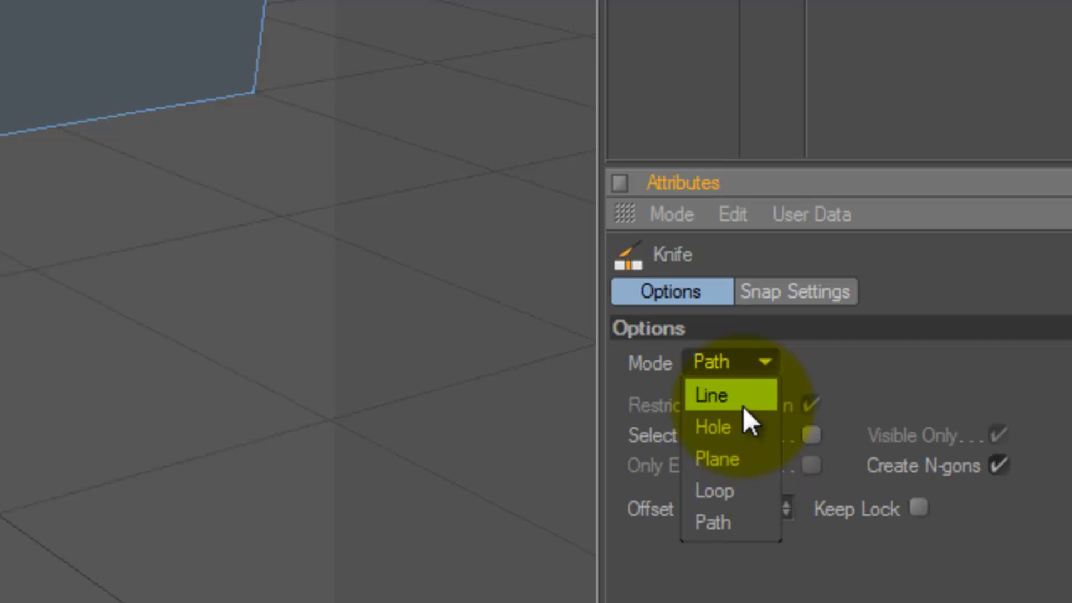
click(752, 460)
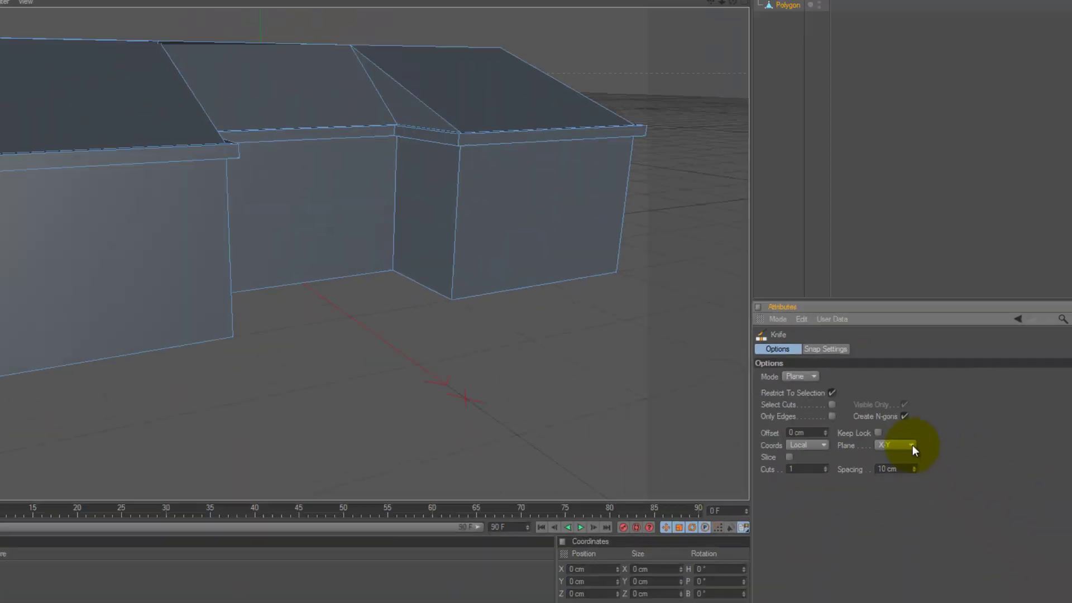
click(912, 445)
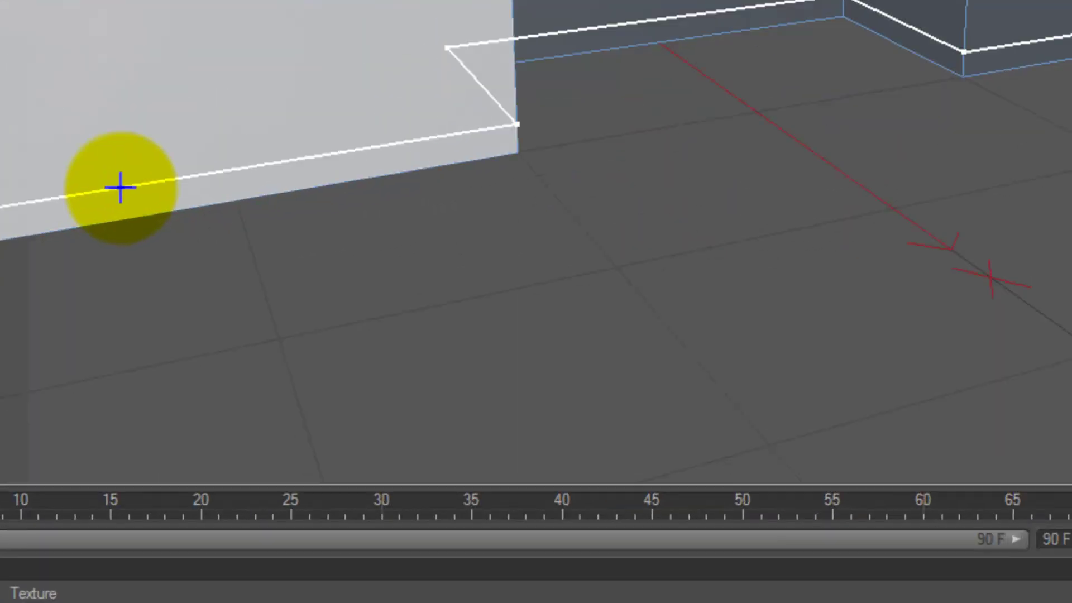
click(243, 132)
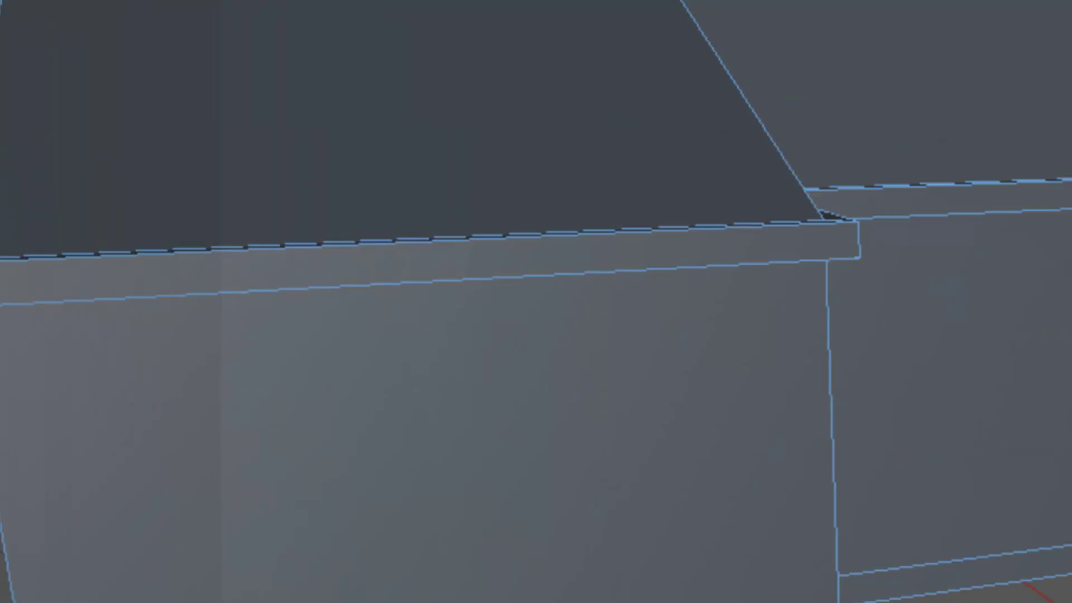
Loop-select the narrow band of polygons around the foot of the walls
click(167, 113)
click(215, 142)
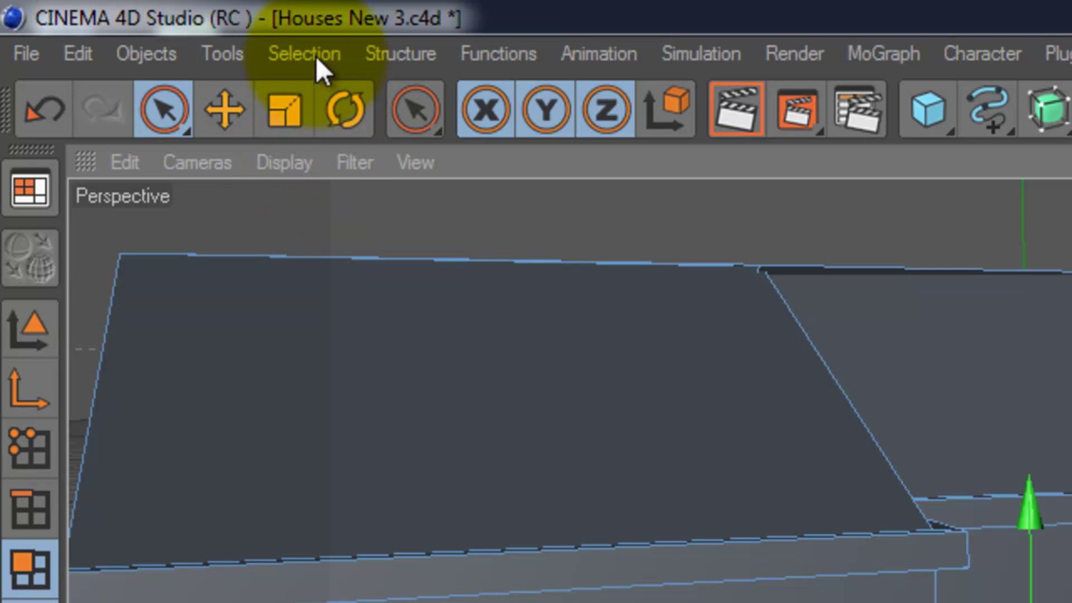
click(316, 56)
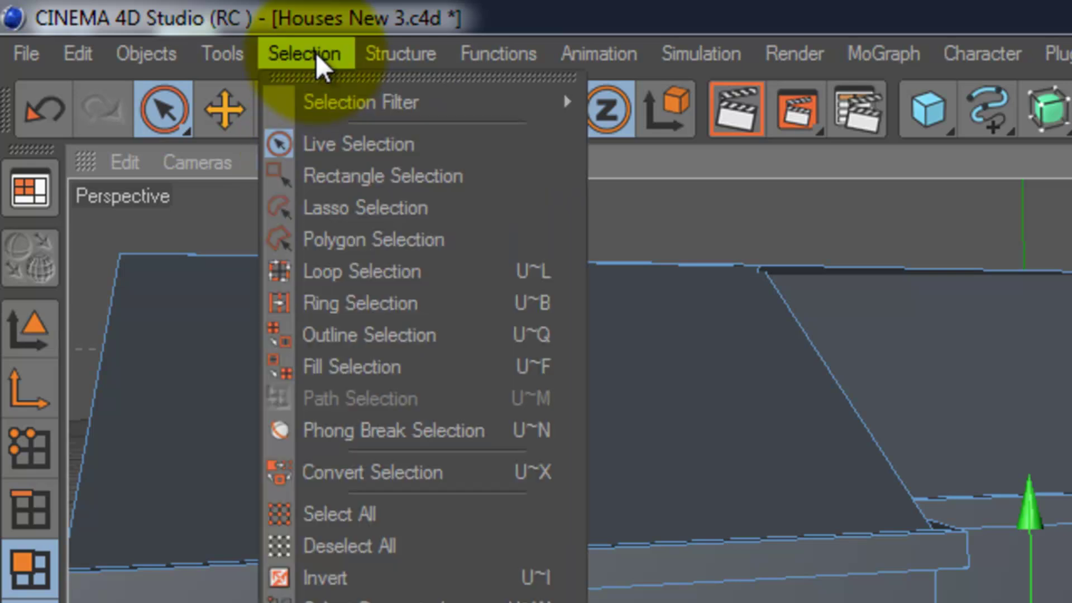
click(413, 282)
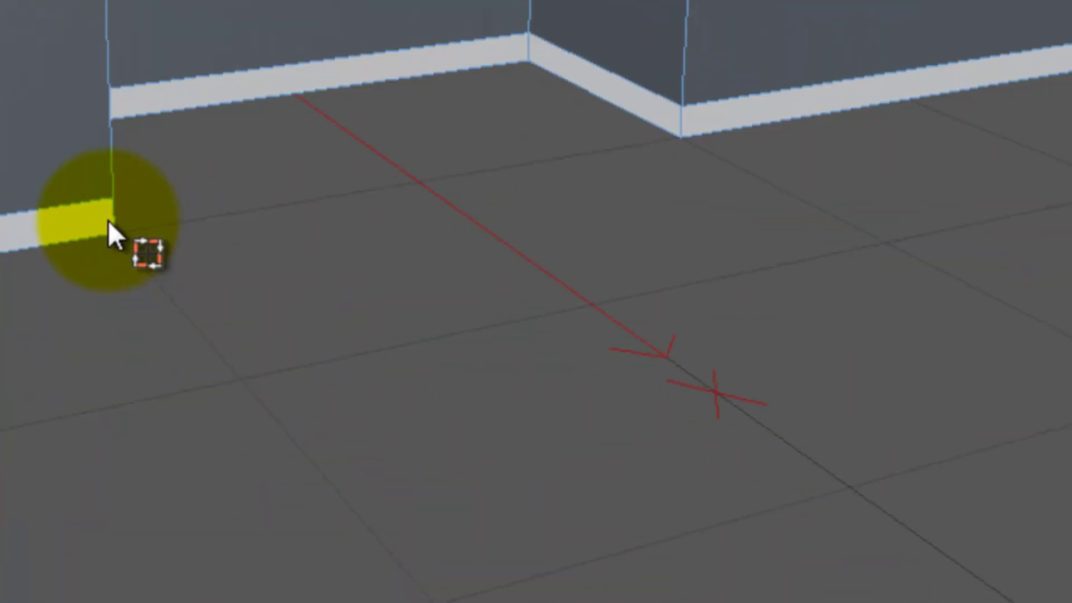
click(110, 241)
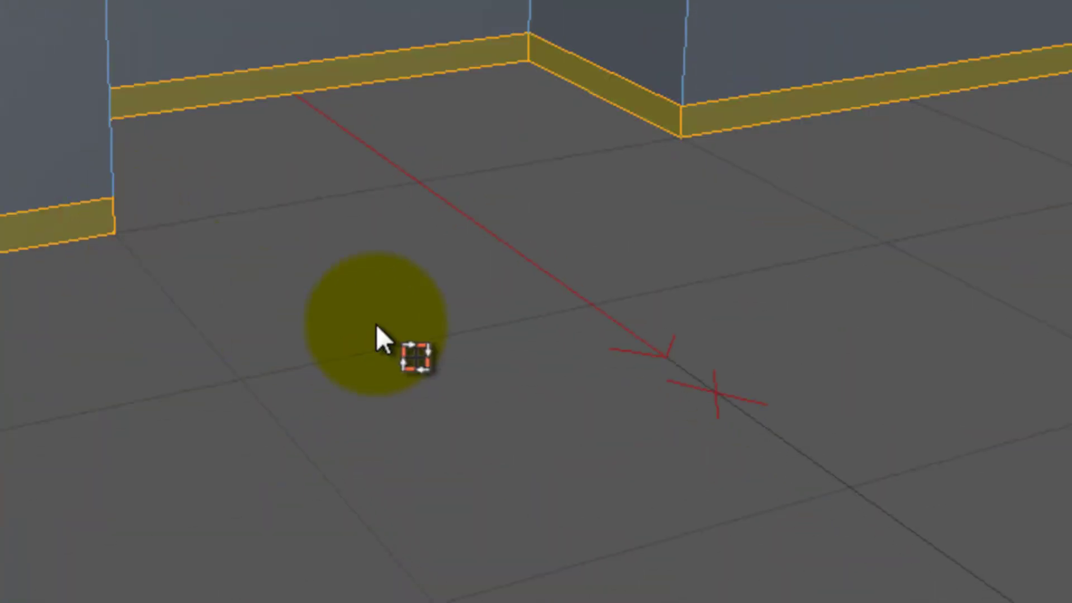
Extrude the selected band around the foot of the walls outward with an offset of 5 cm, and deselect it
right_click(543, 241)
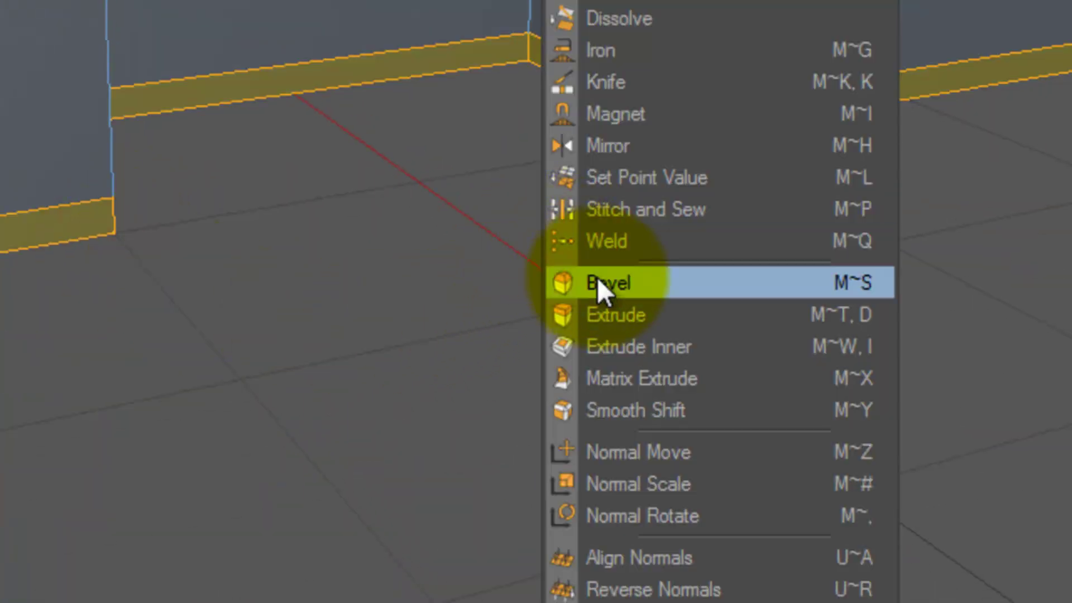
click(644, 321)
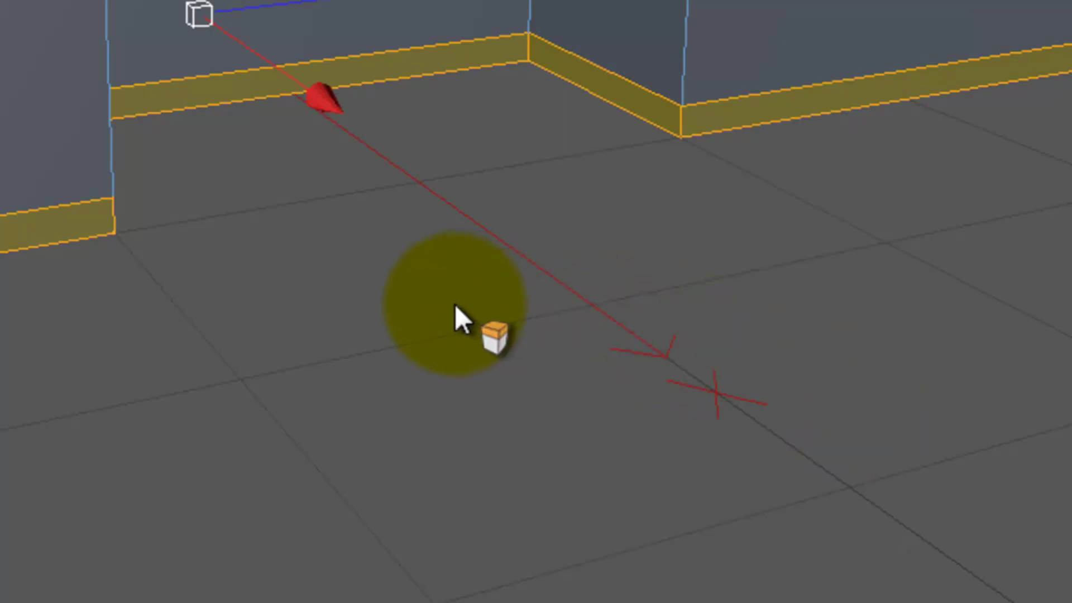
drag(776, 109, 793, 110)
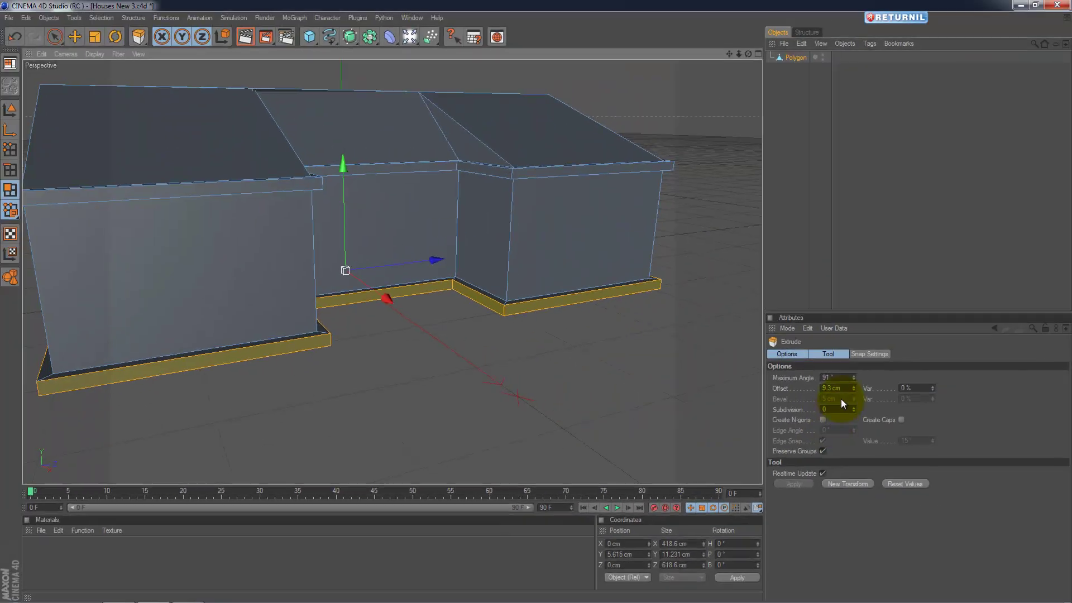
click(838, 388)
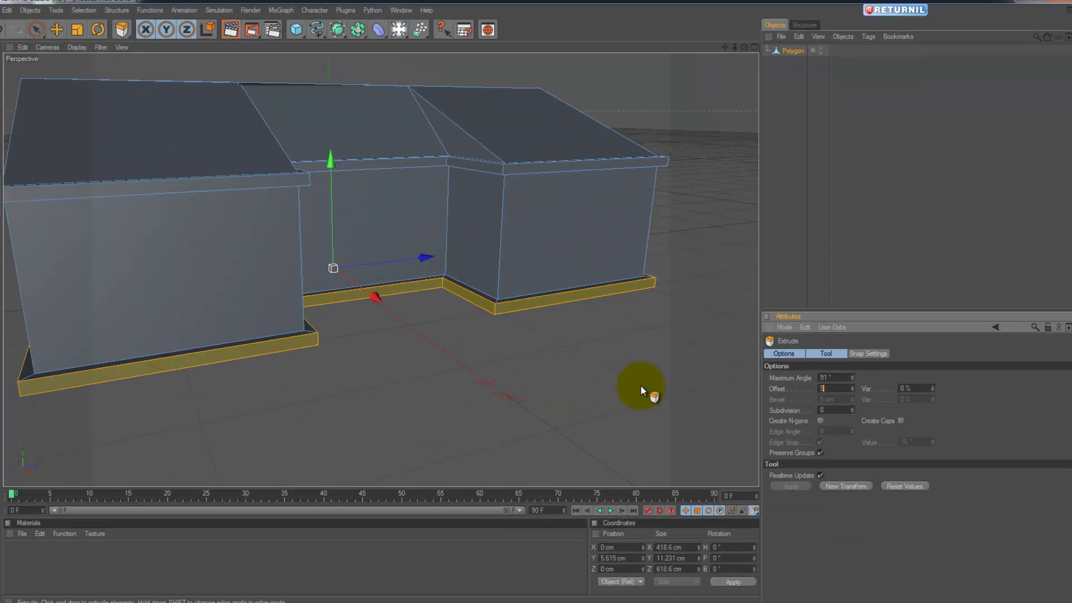
text(5)
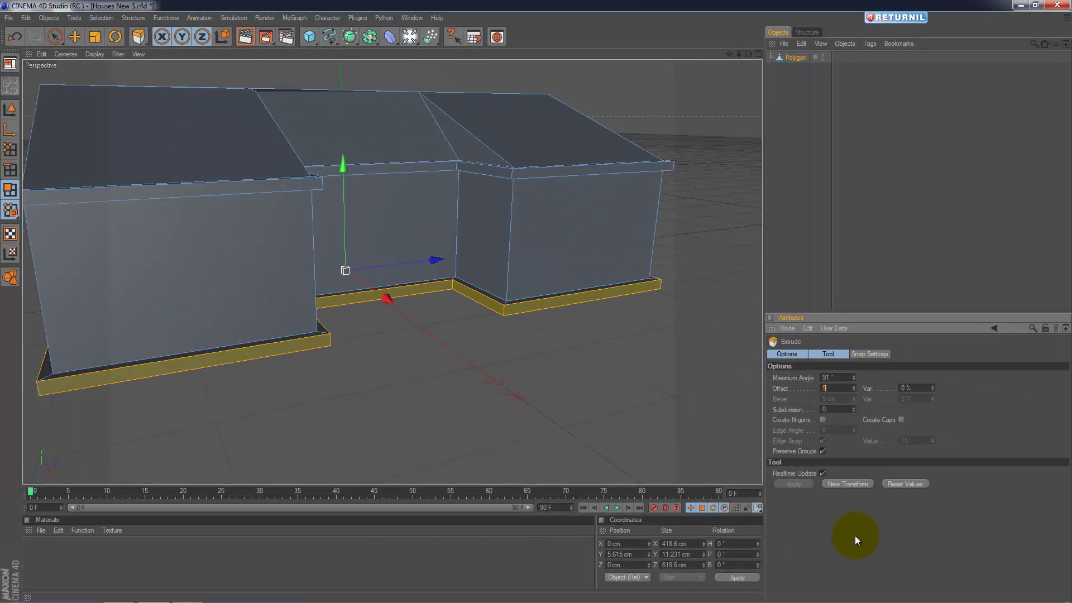
key(Return)
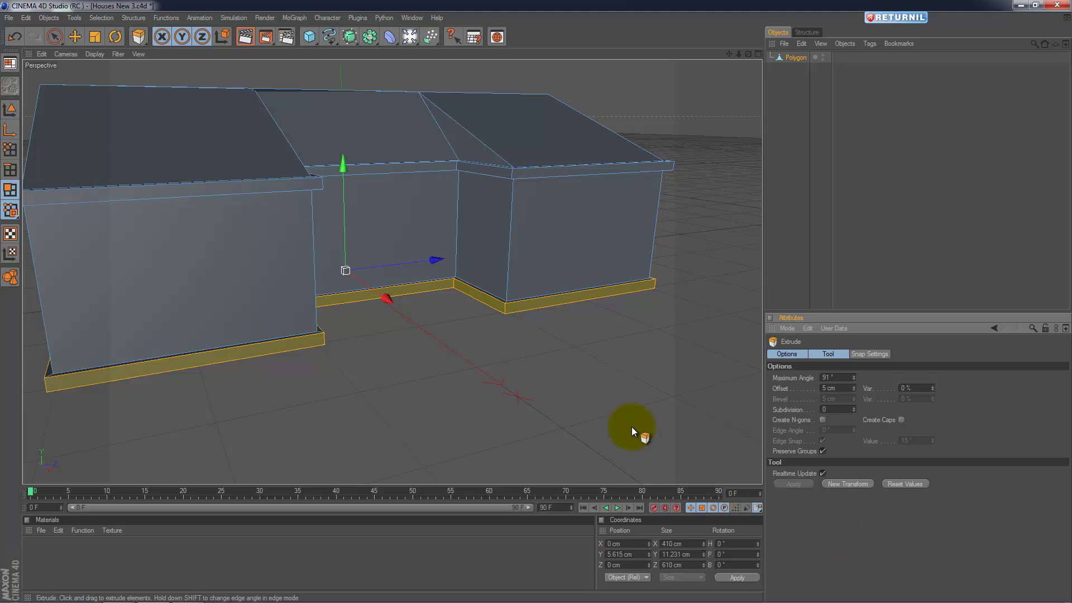
click(702, 255)
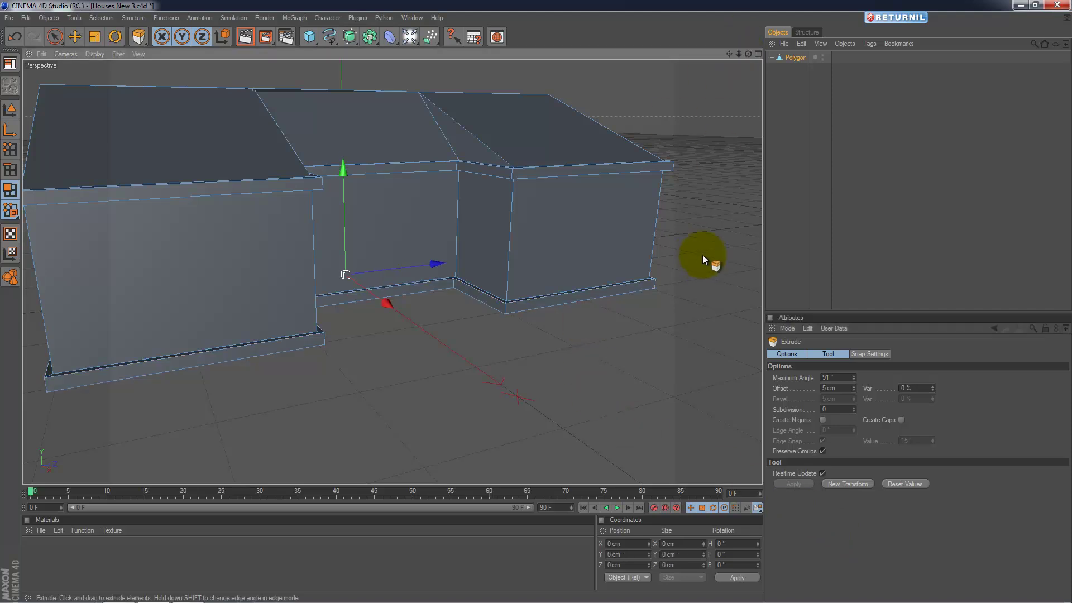
Save the project under the name Houses New 3 in the Desktop 2 folder, replacing the existing file
drag(737, 53, 536, 302)
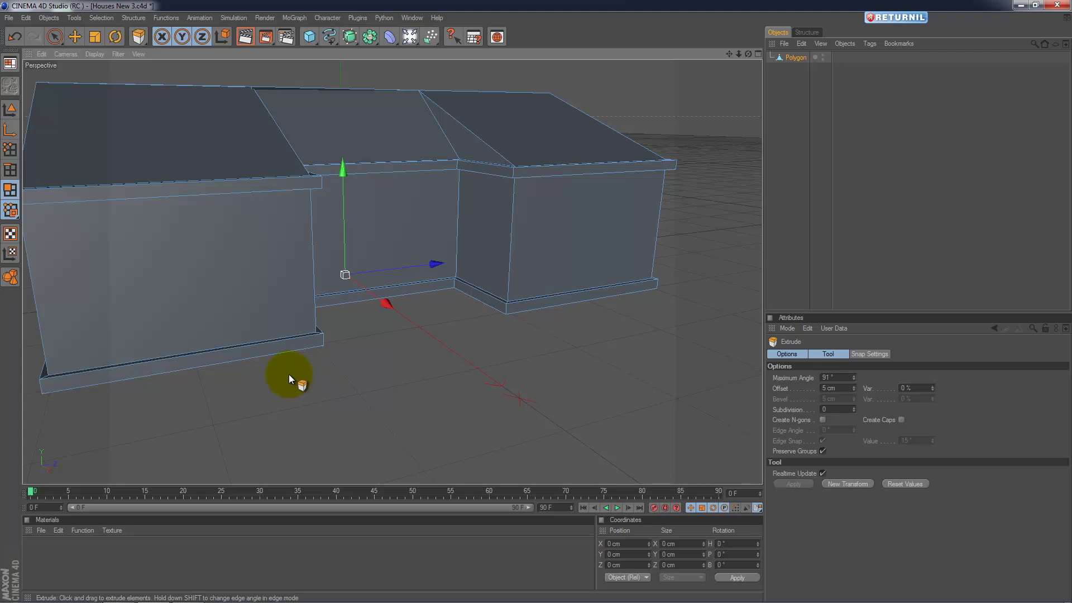
click(10, 18)
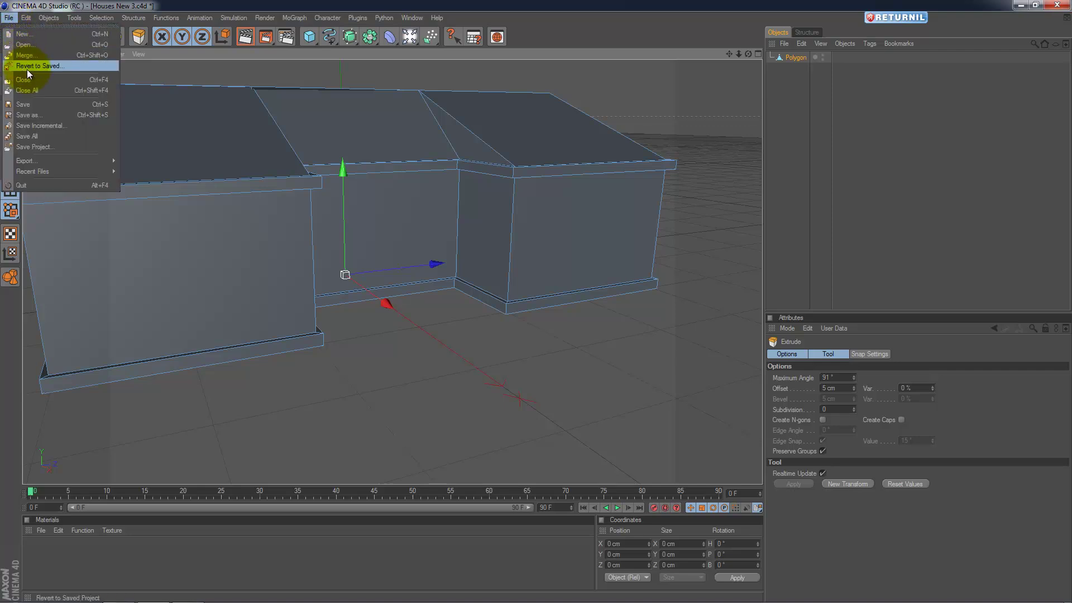
click(37, 115)
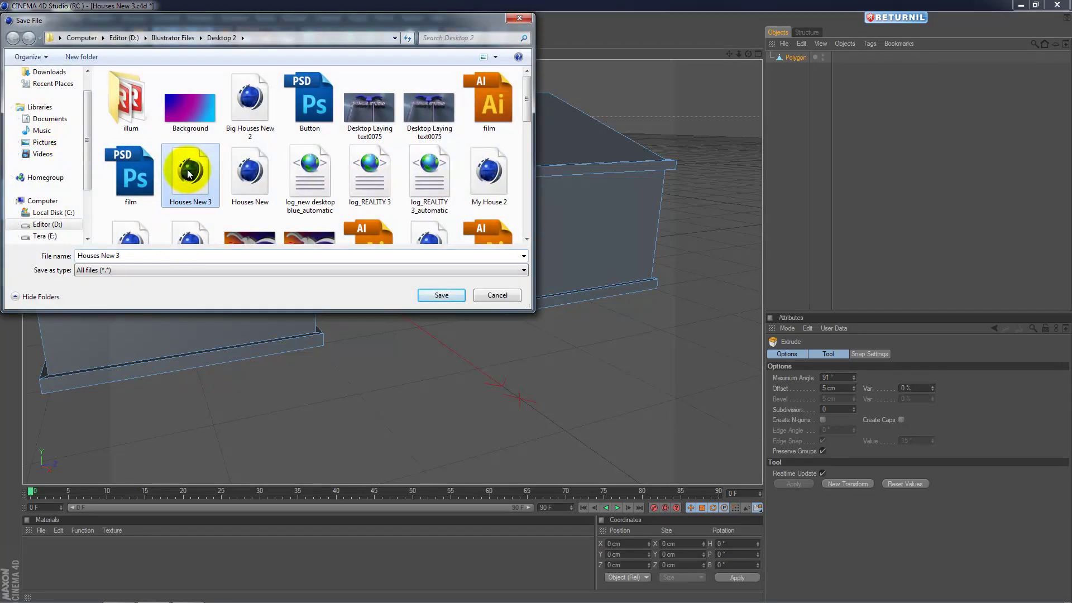
click(447, 297)
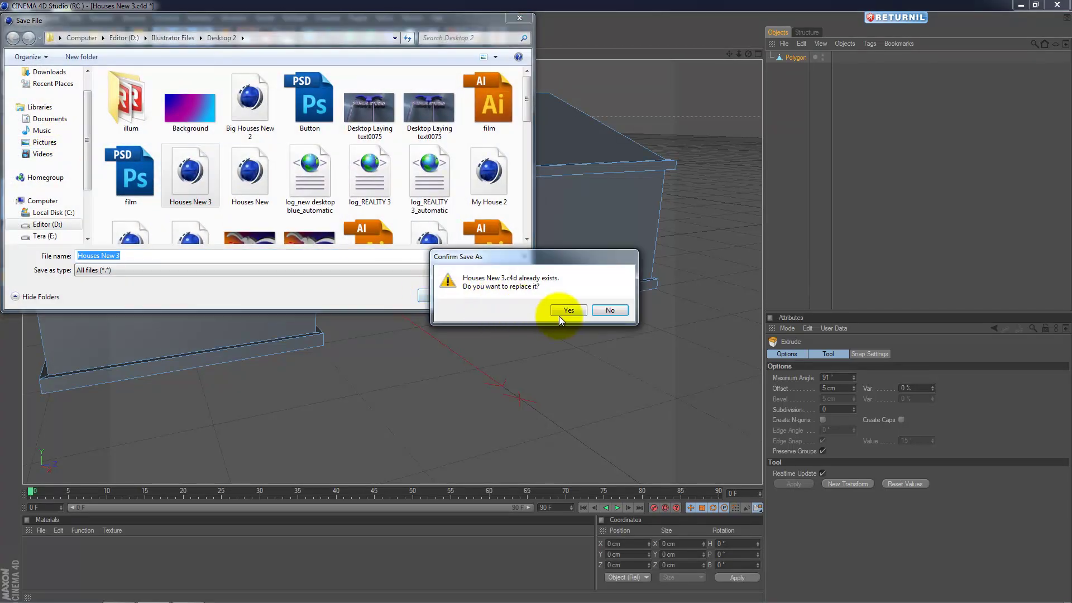
click(575, 307)
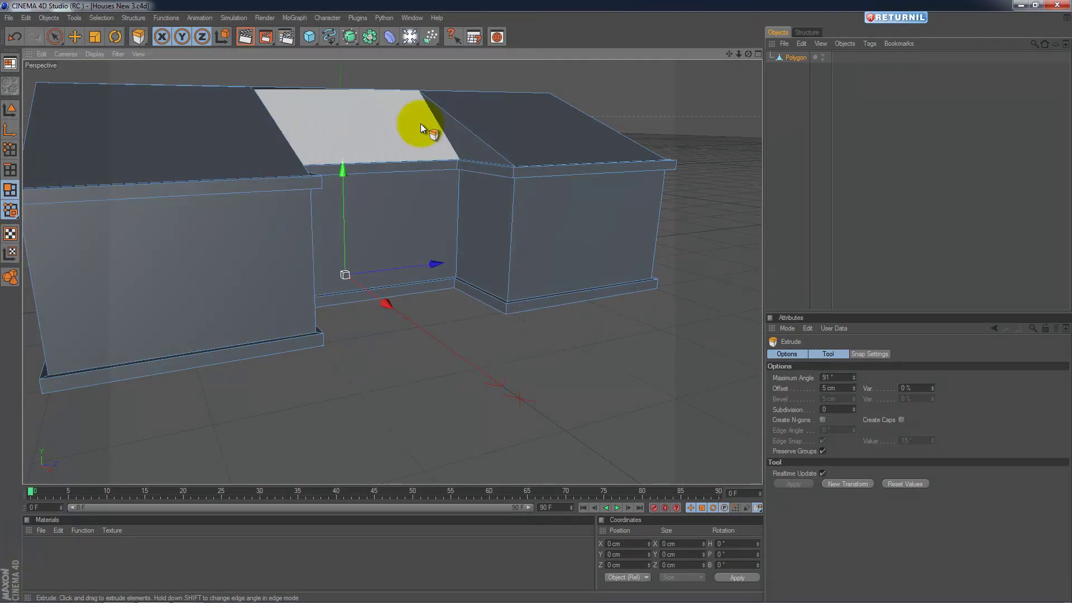